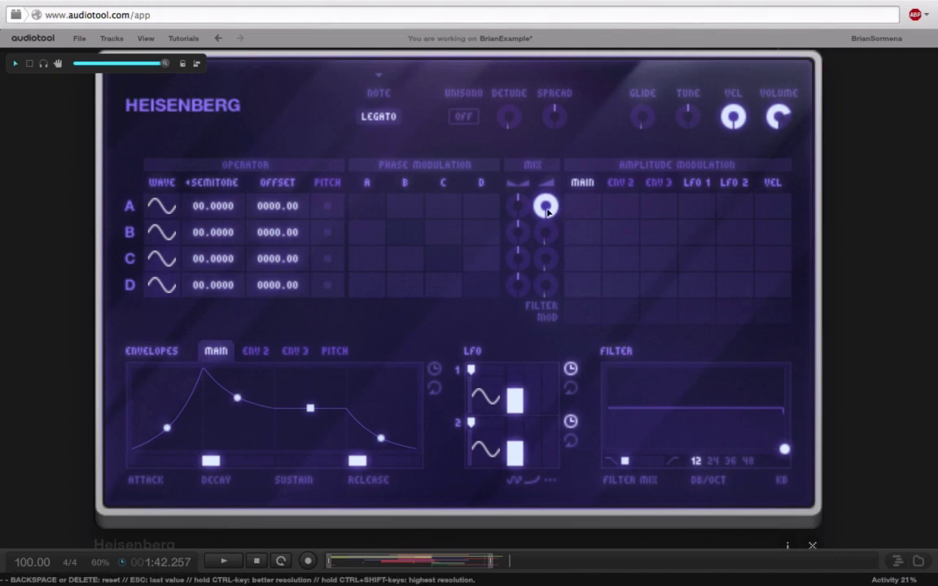
Lengthen the main envelope's release to about 4207 ms, keeping the play mode on Legato
mouse_move(547, 209)
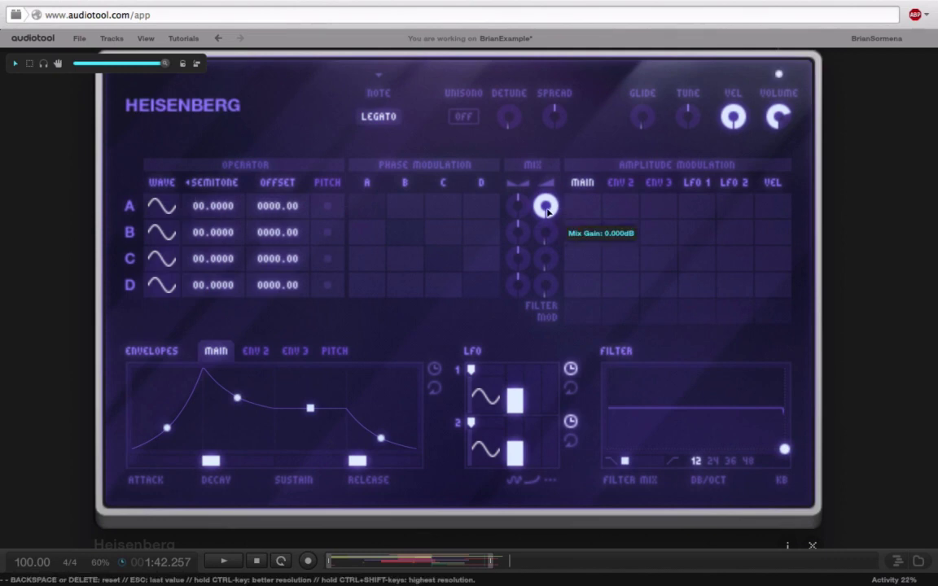
left_click_drag(358, 463, 379, 470)
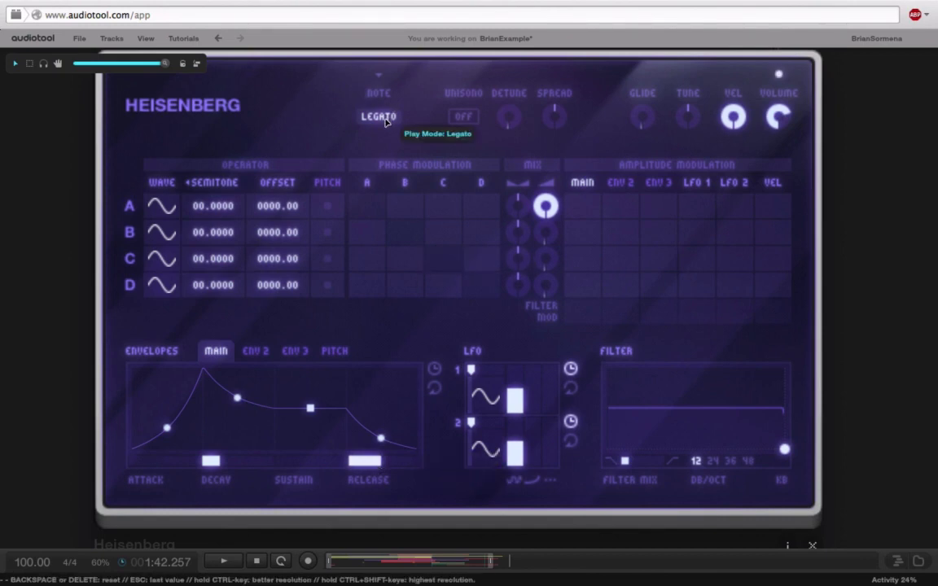
left_click_drag(386, 120, 388, 91)
left_click_drag(377, 116, 381, 138)
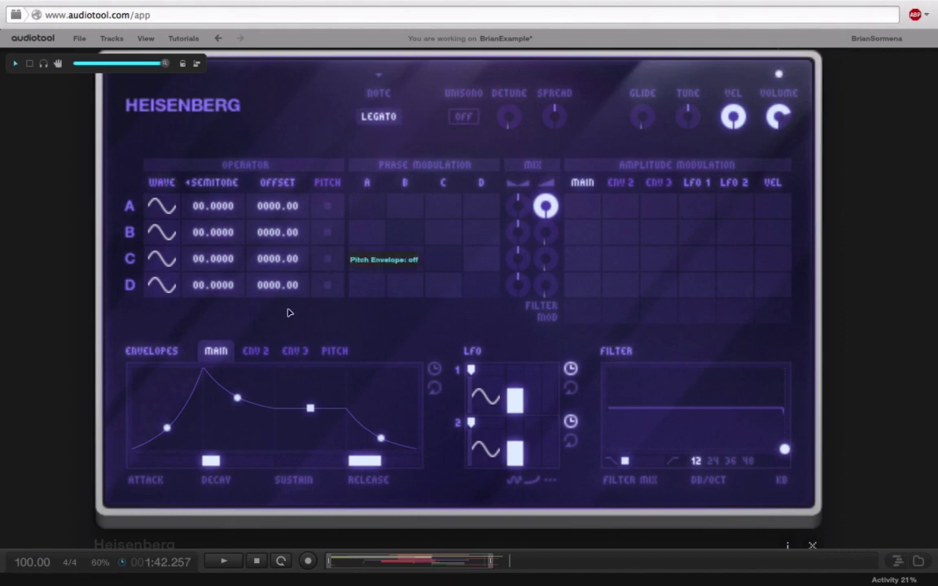
left_click_drag(379, 461, 399, 467)
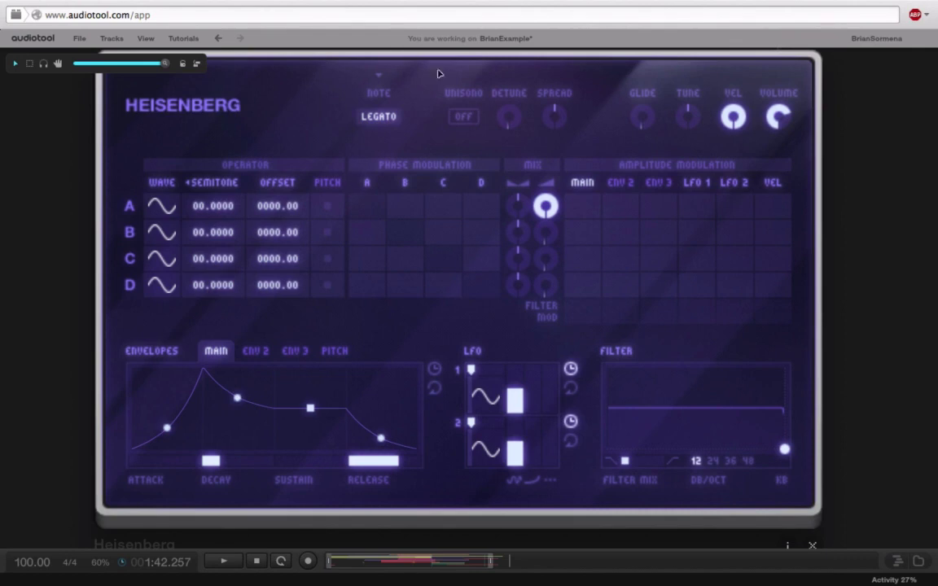
Give operator A the jagged David Hilbert waveform and close the waveform matrix
left_click(163, 205)
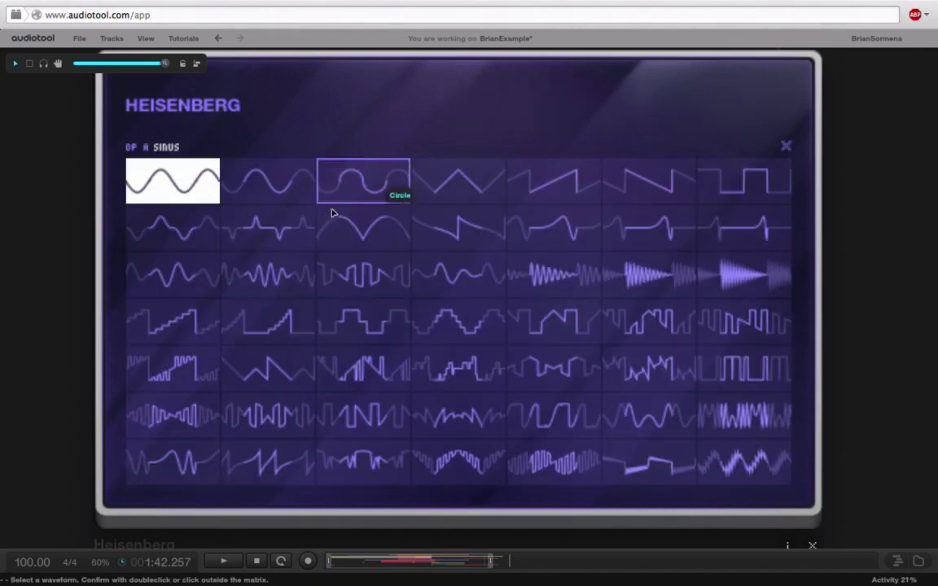
left_click(363, 368)
left_click(786, 146)
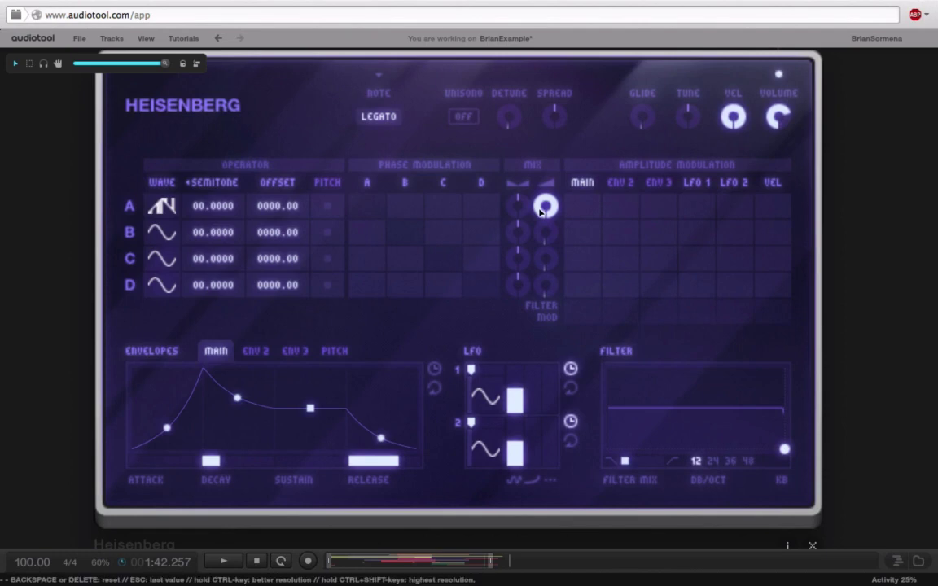
left_click(162, 206)
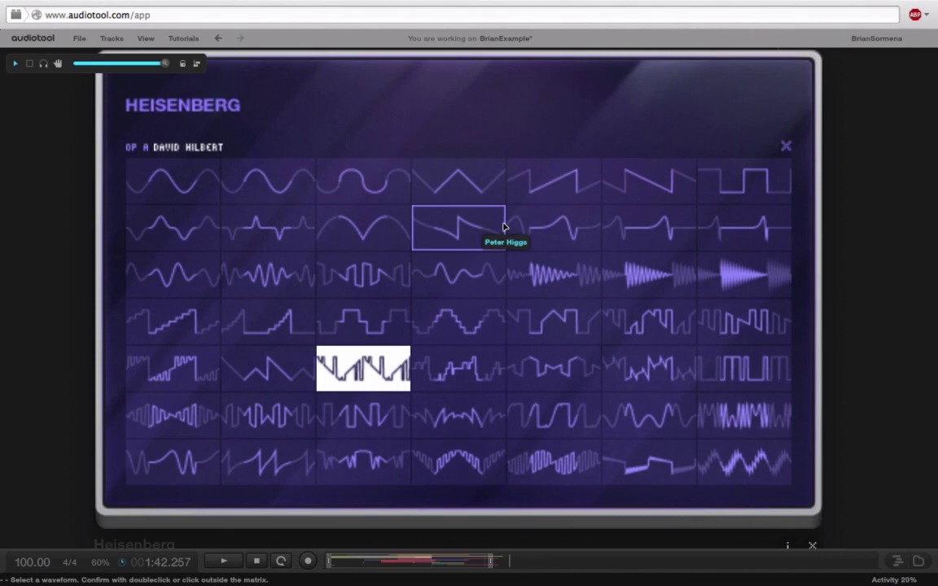
left_click(795, 154)
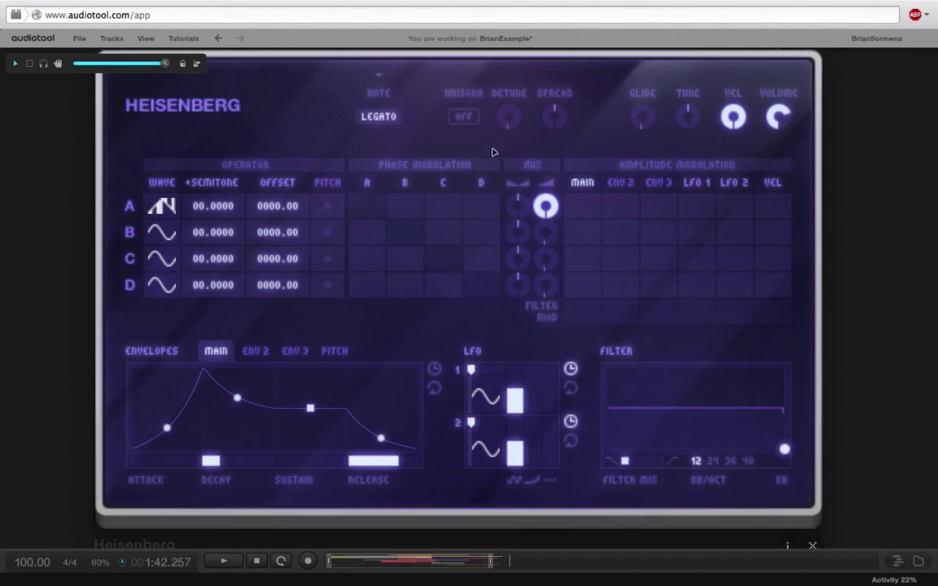
Raise Unisono to 4 voices and turn up the unison Detune and Spread knobs
left_click_drag(464, 116, 489, 52)
left_click_drag(509, 115, 609, 52)
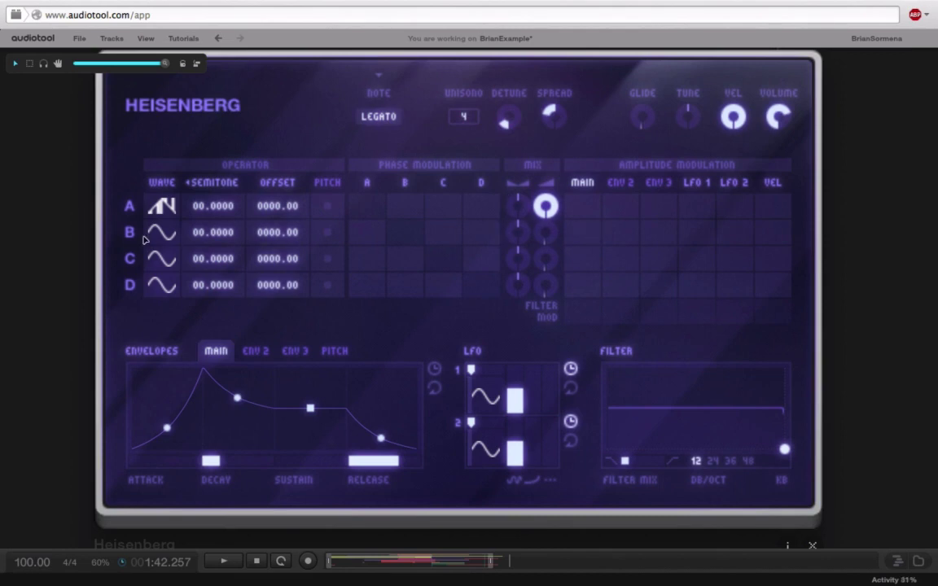
Give operator B the Paul Dirac waveform and operator C the Max Born waveform
left_click(155, 234)
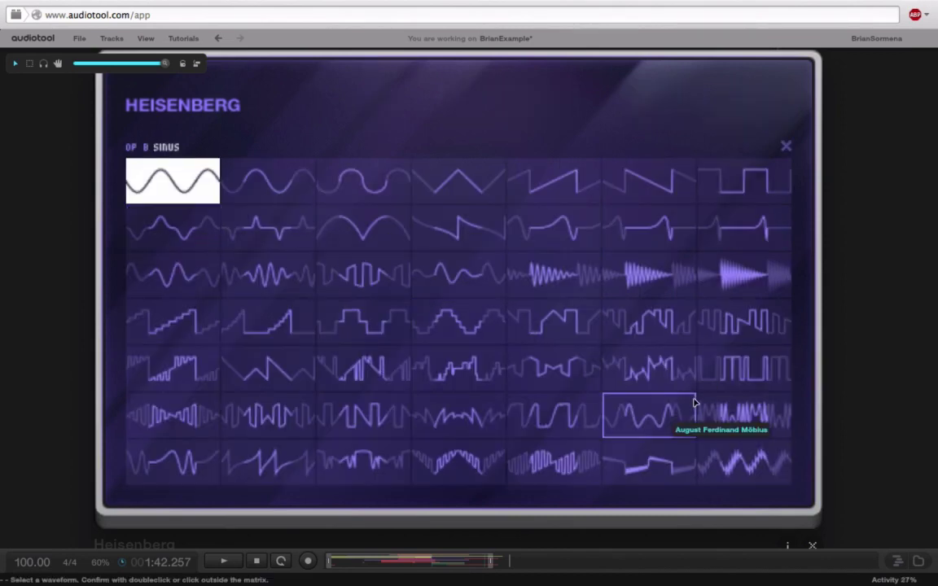
left_click(649, 368)
left_click(786, 145)
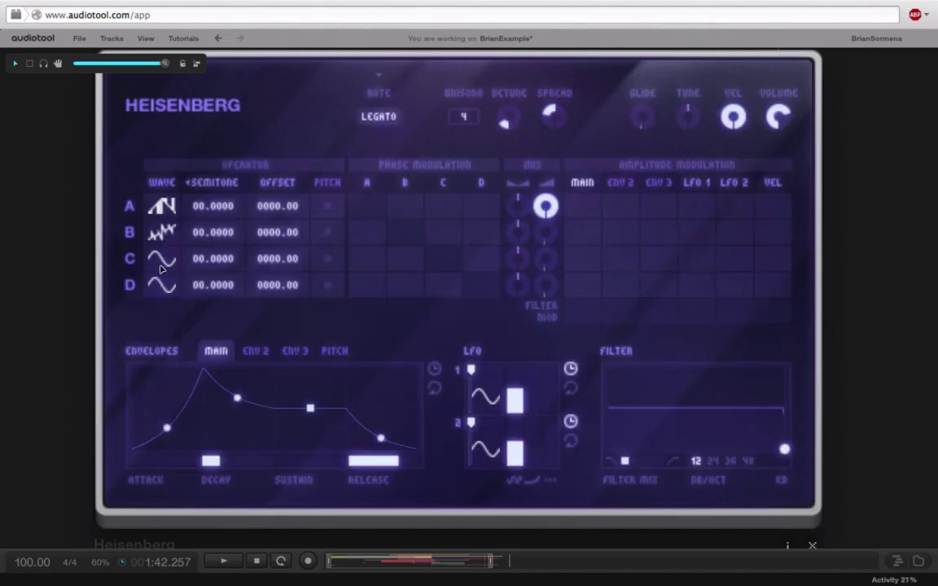
left_click(163, 266)
left_click(305, 434)
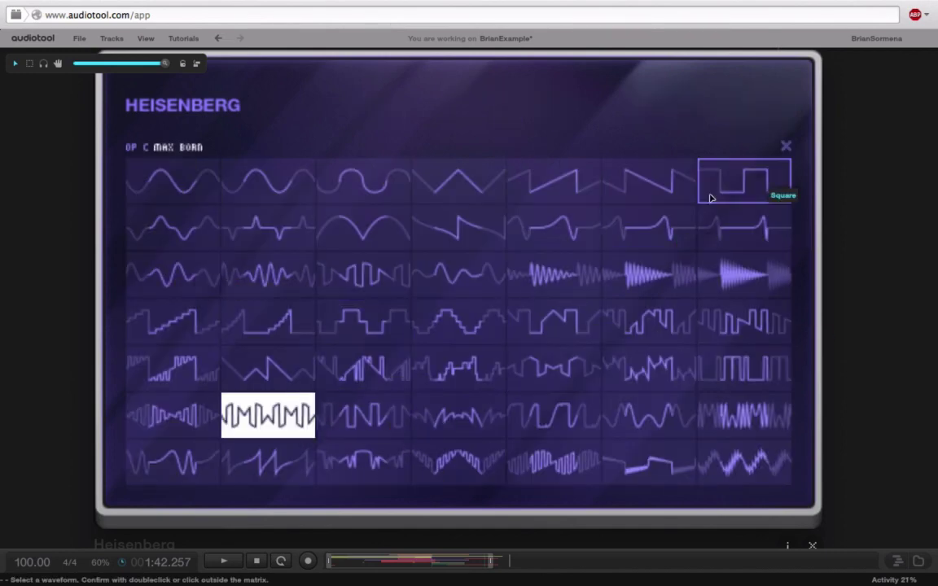
left_click(786, 146)
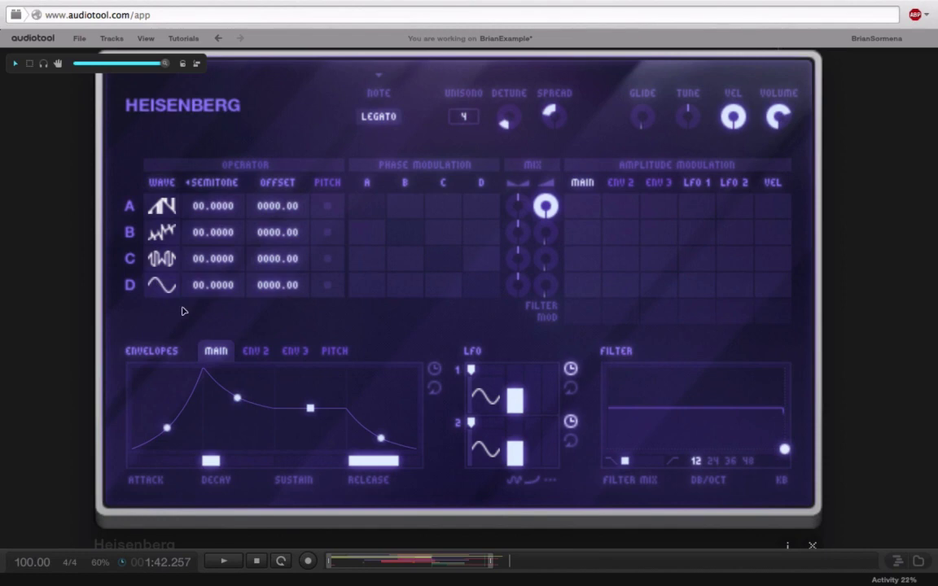
Tune sine operator D down to -12 semitones and raise its mix level
left_click_drag(201, 289, 200, 324)
left_click_drag(550, 244, 498, 262)
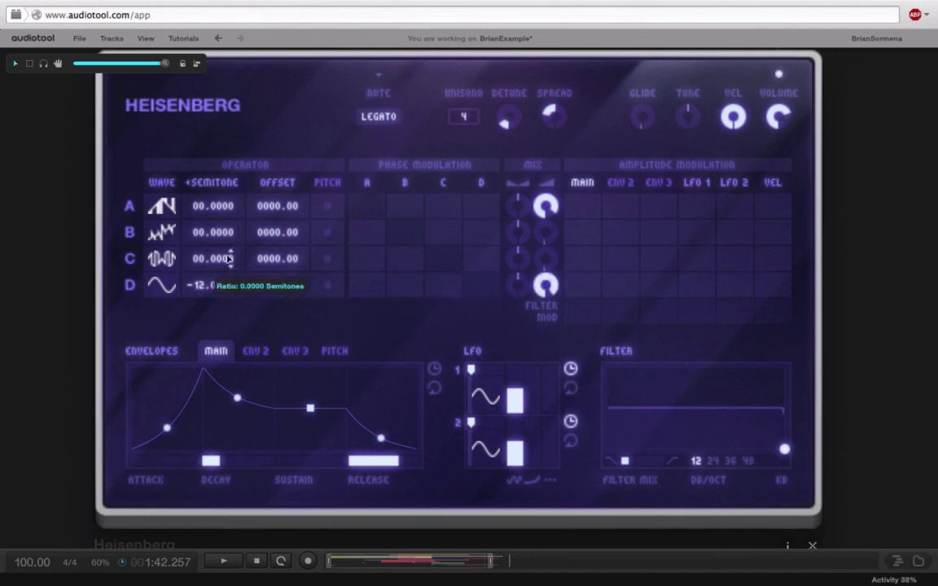
mouse_move(192, 273)
left_mouse_down()
mouse_move(201, 234)
mouse_move(203, 294)
mouse_move(181, 259)
mouse_move(182, 276)
left_mouse_up()
left_click_drag(205, 371, 207, 301)
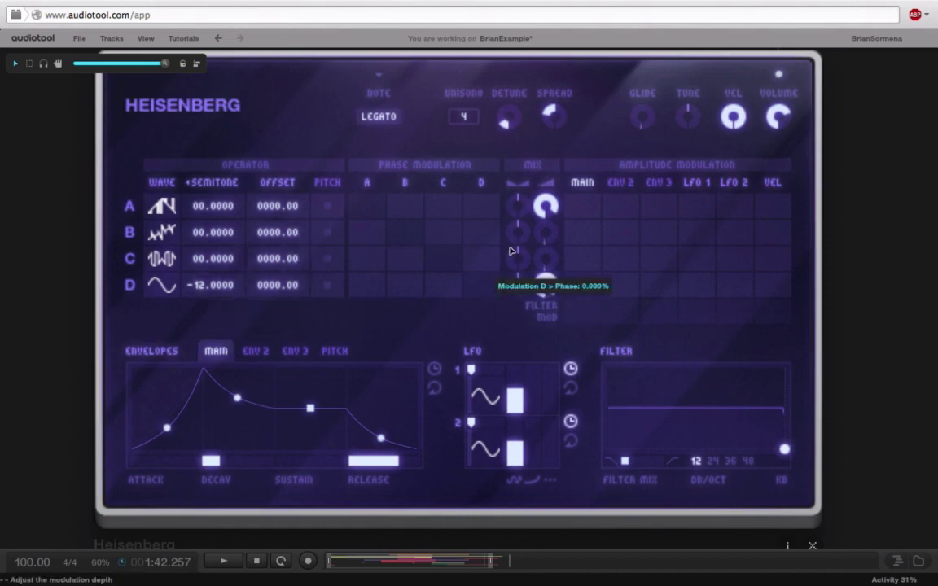
Raise operators B and C mix levels, pan B left, and detune B to 02.9991 semitones
left_click_drag(546, 233, 549, 168)
left_click_drag(546, 258, 212, 225)
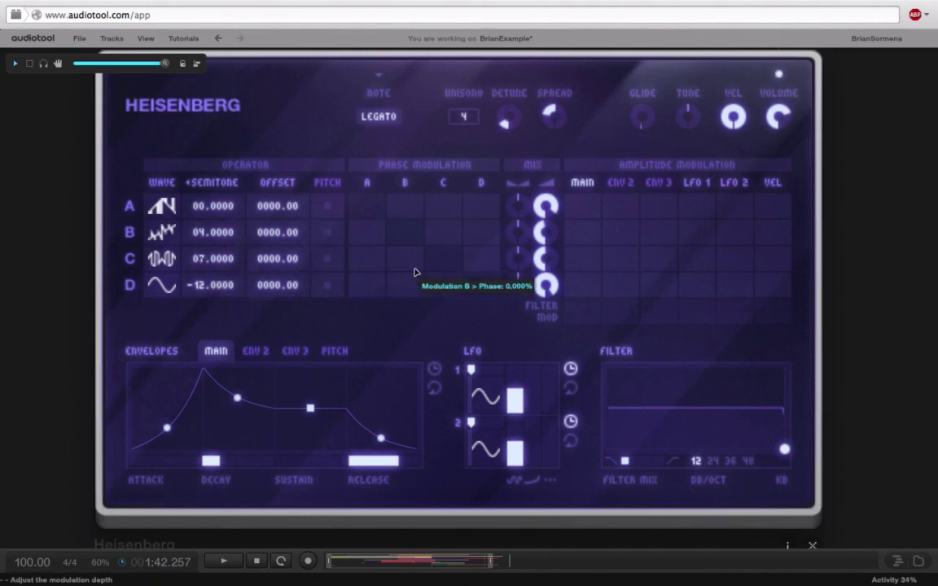
left_click_drag(516, 232, 515, 281)
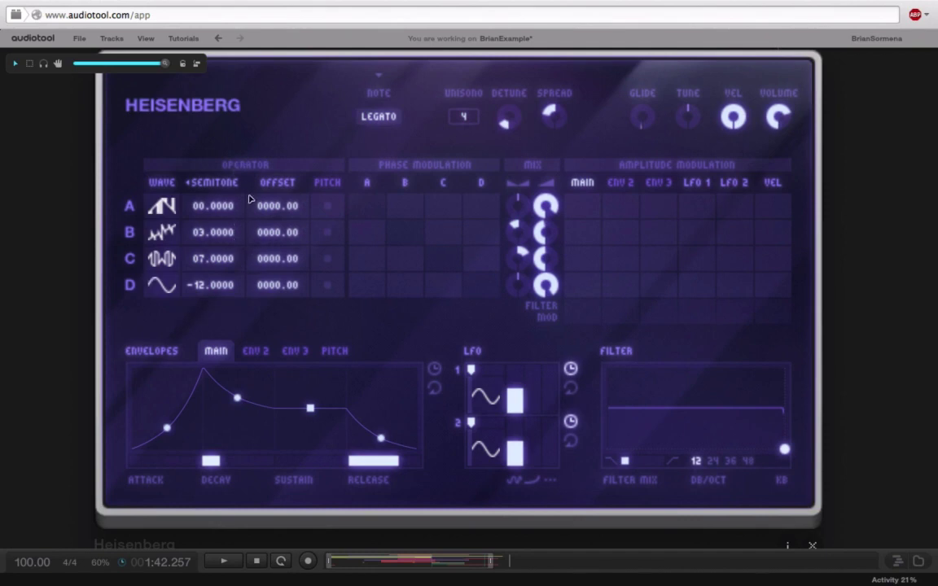
mouse_move(240, 234)
left_mouse_down()
mouse_move(230, 253)
mouse_move(240, 266)
mouse_move(251, 196)
mouse_move(259, 223)
mouse_move(235, 202)
mouse_move(238, 220)
left_mouse_up()
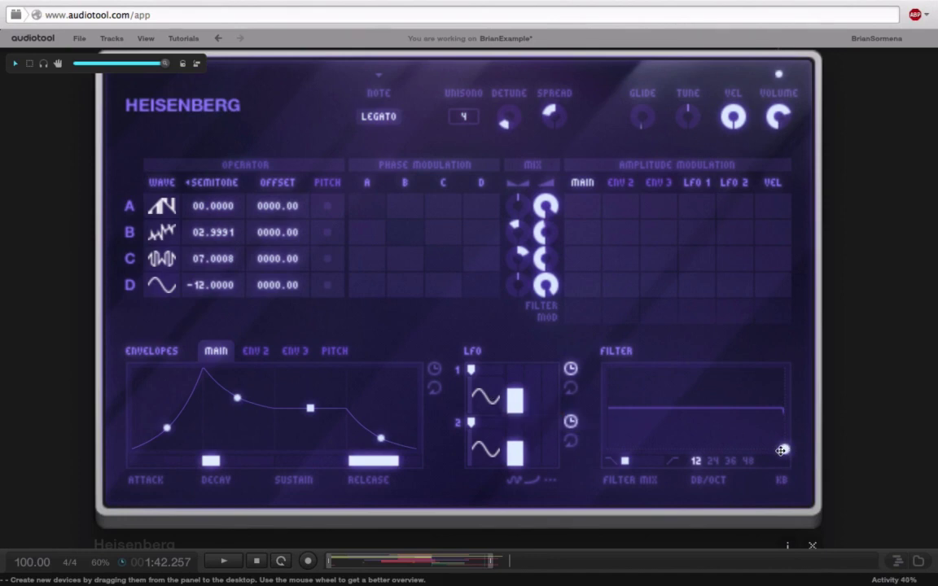
Adjust the filter cutoff, shift Filter Mix toward low-pass, and ease the dB/Oct slope
mouse_move(782, 451)
left_mouse_down()
mouse_move(710, 454)
mouse_move(754, 462)
mouse_move(685, 458)
mouse_move(730, 452)
mouse_move(756, 470)
mouse_move(794, 453)
left_mouse_up()
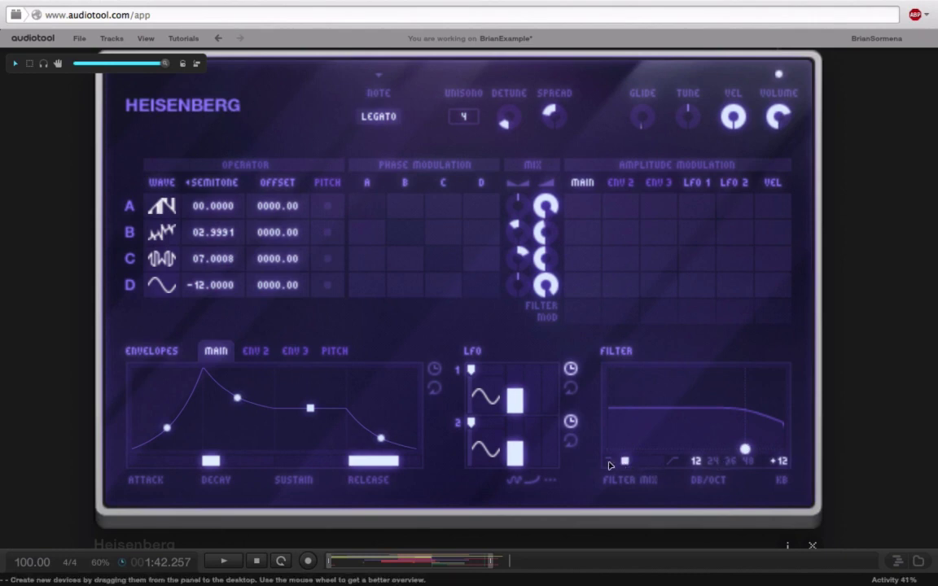
left_click_drag(624, 461, 684, 466)
mouse_move(745, 449)
left_mouse_down()
mouse_move(714, 450)
mouse_move(768, 447)
mouse_move(686, 457)
mouse_move(684, 409)
mouse_move(692, 419)
mouse_move(674, 432)
mouse_move(671, 413)
mouse_move(696, 431)
mouse_move(732, 429)
mouse_move(733, 440)
mouse_move(718, 443)
mouse_move(757, 442)
left_mouse_up()
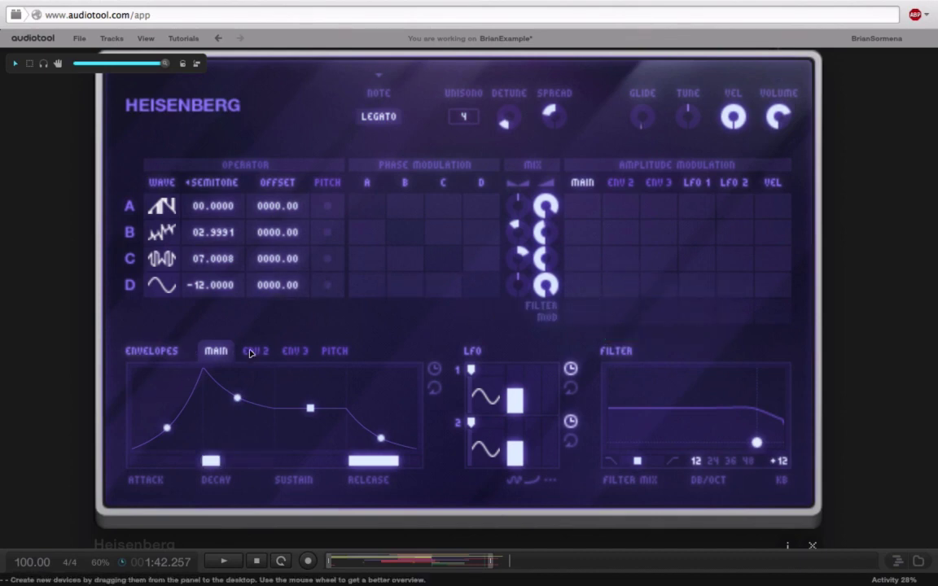
Route LFO 1 to the filter cutoff at +74 with a 1/12 rate, keeping its waveform
mouse_move(255, 351)
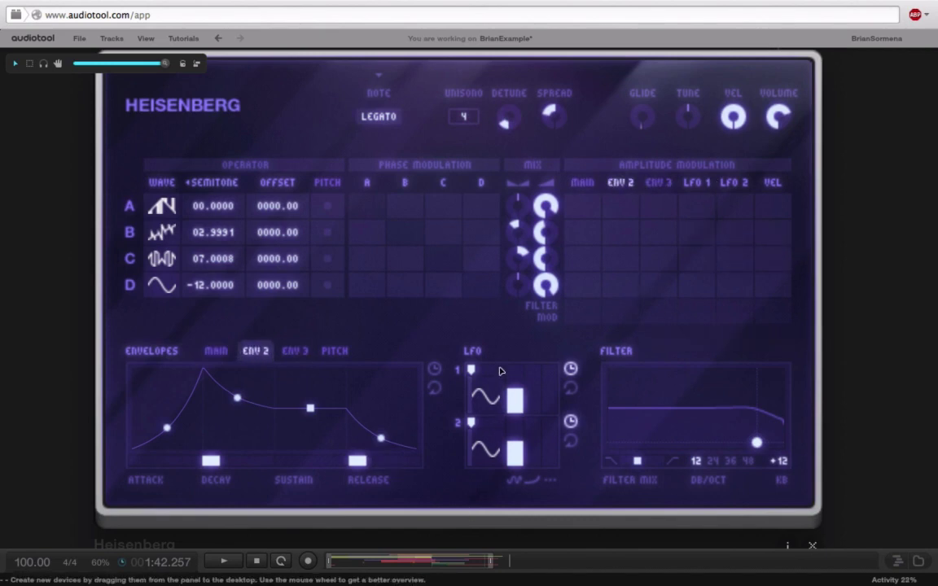
left_click(486, 395)
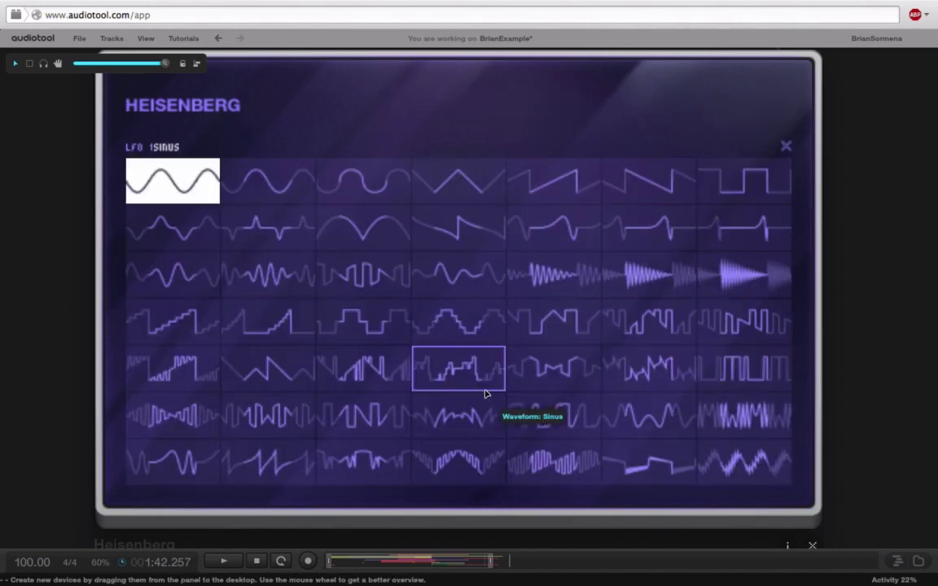
left_click(786, 147)
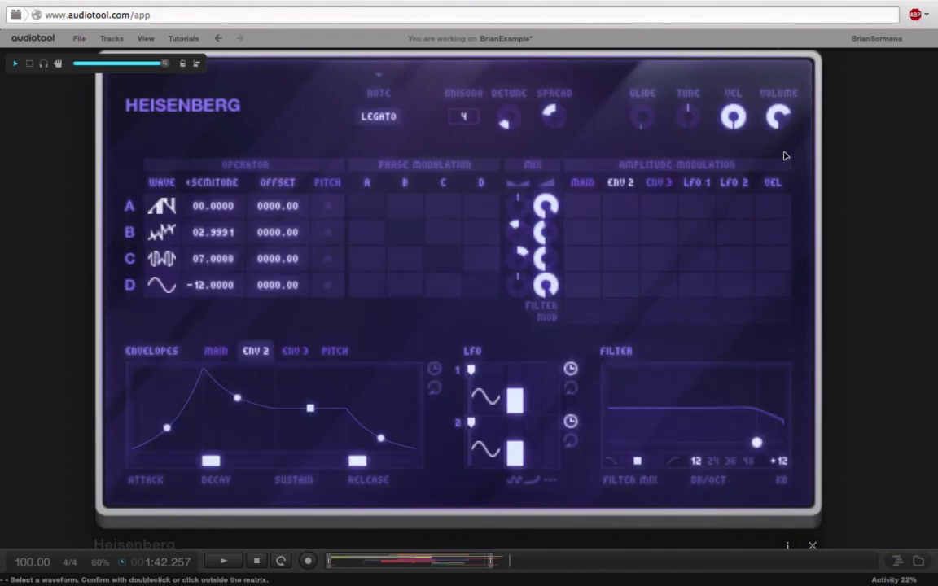
left_click_drag(471, 370, 434, 377)
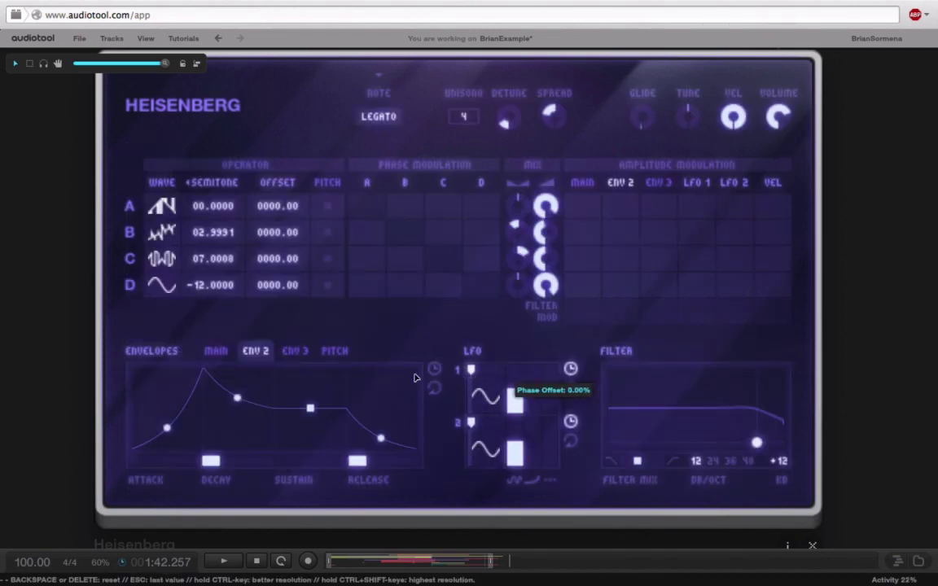
mouse_move(514, 401)
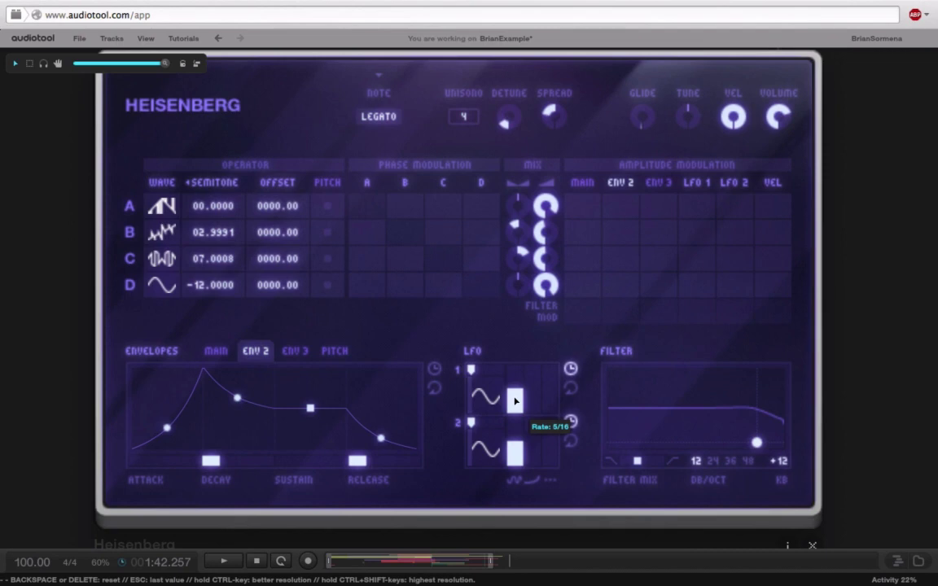
mouse_move(550, 416)
left_click_drag(697, 311, 690, 213)
mouse_move(509, 407)
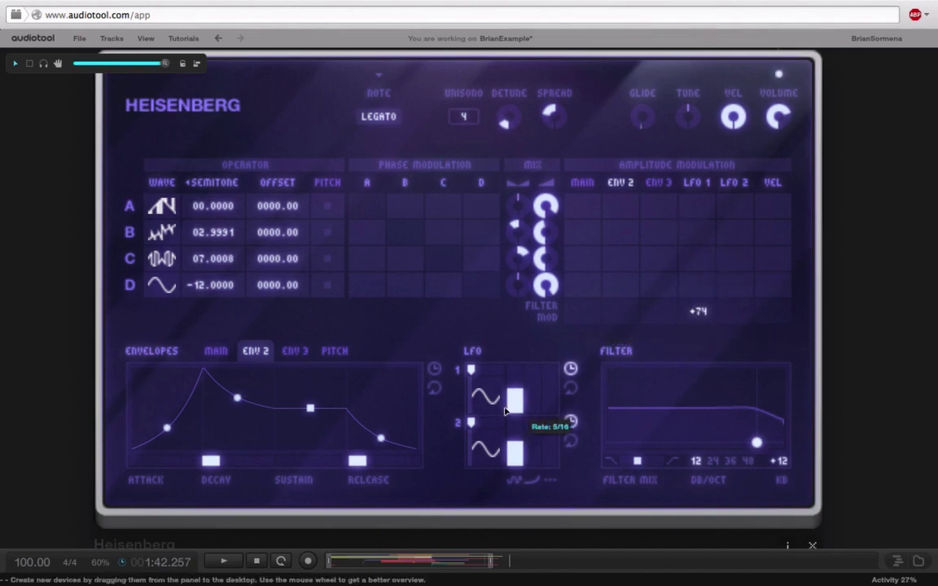
left_click_drag(510, 407, 534, 364)
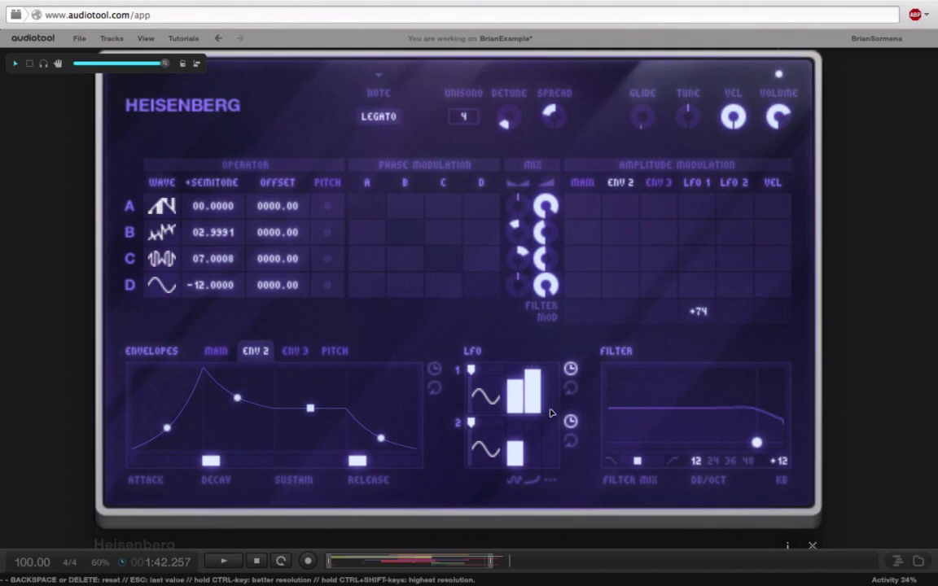
Give LFO 1 a 3/8 start delay and switch on its per-note restart
mouse_move(550, 415)
left_mouse_down()
mouse_move(552, 389)
mouse_move(549, 395)
left_mouse_up()
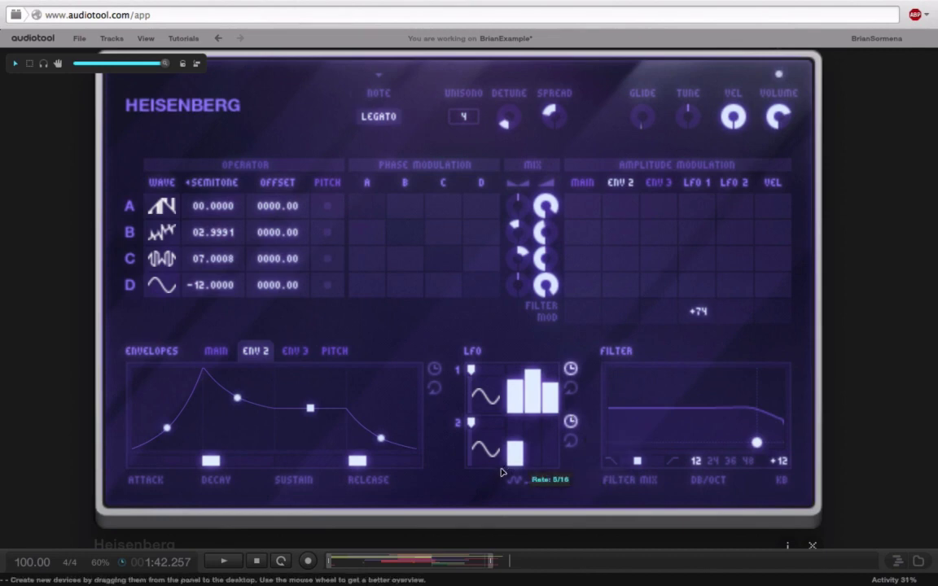
left_click(571, 388)
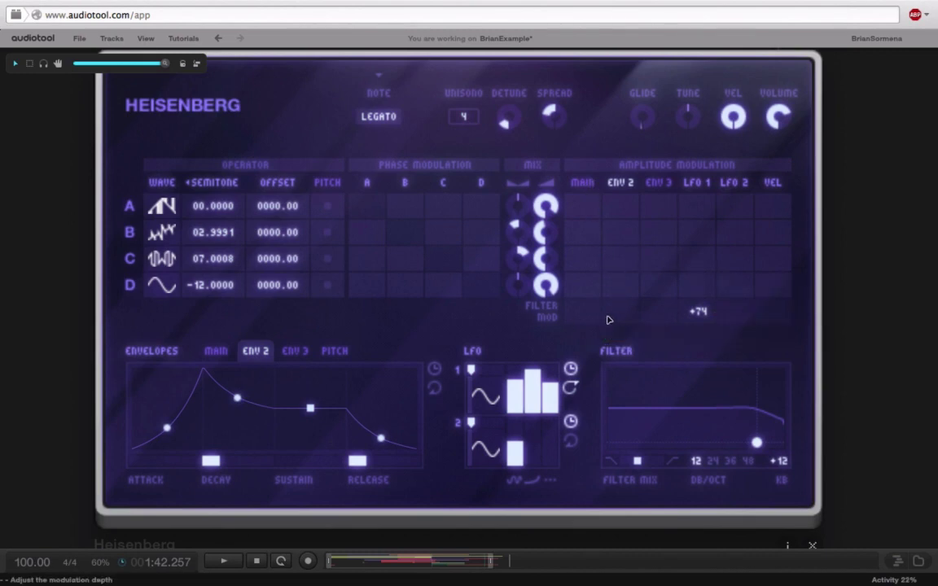
Route envelope 2 to the filter cutoff with a 3325.8 ms attack and 2670.6 ms release
left_click_drag(617, 322, 624, 275)
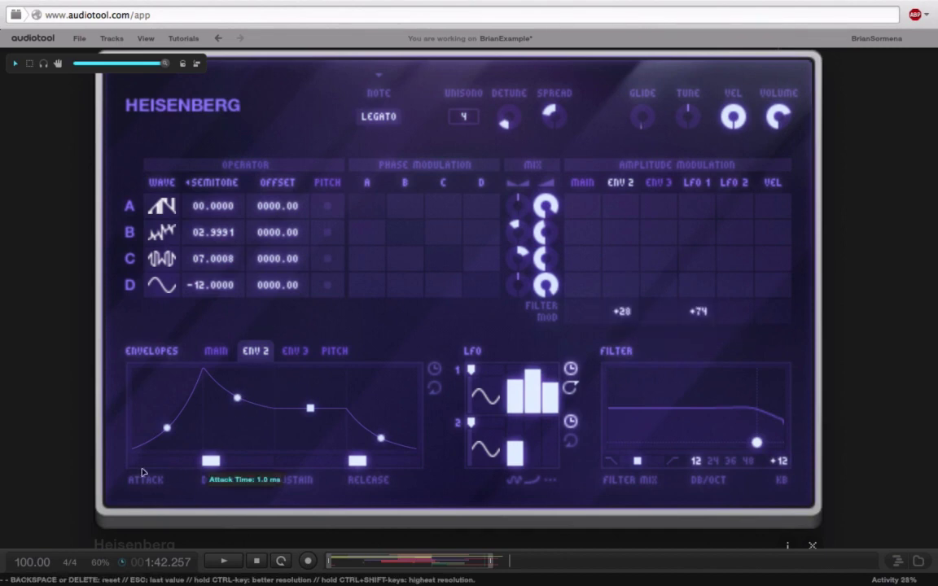
left_click_drag(147, 472, 244, 466)
left_click_drag(350, 463, 394, 469)
Lower envelope 2's sustain to about 15% and raise its cutoff modulation to +56
mouse_move(167, 429)
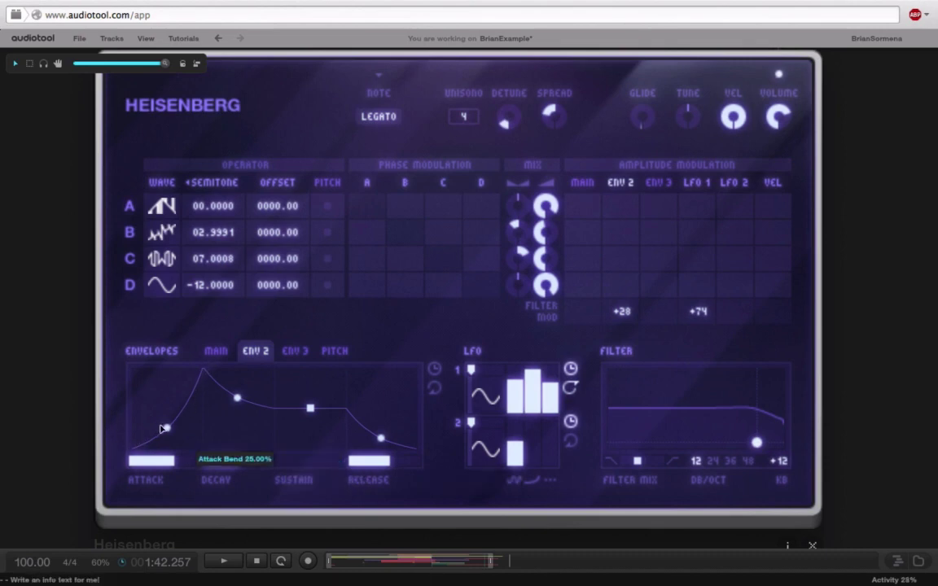
mouse_move(174, 464)
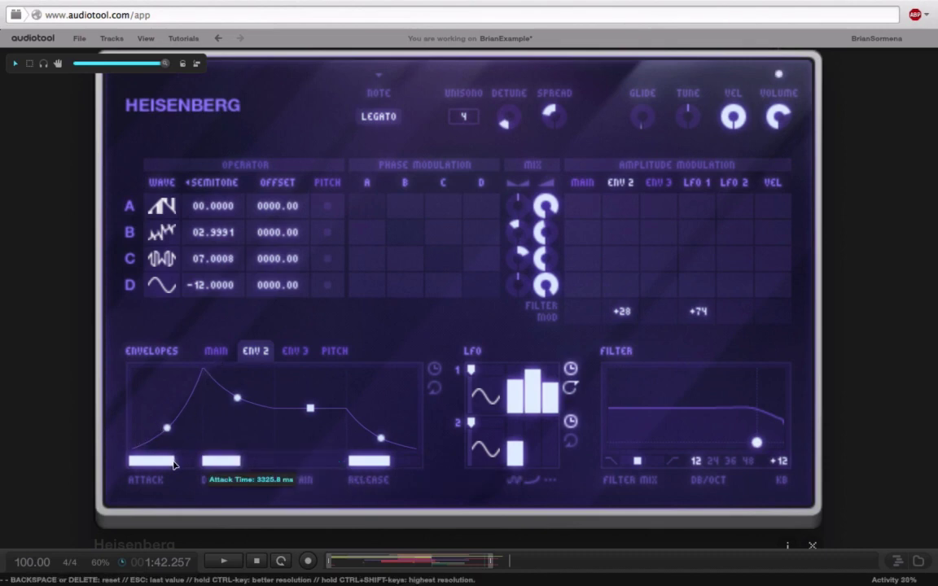
mouse_move(310, 416)
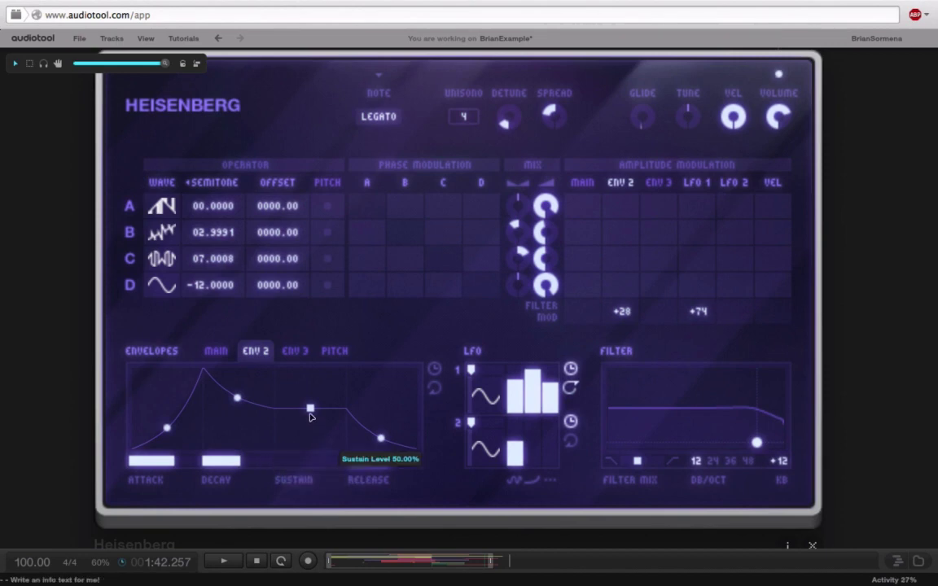
left_click_drag(310, 416, 310, 446)
left_click_drag(621, 311, 623, 278)
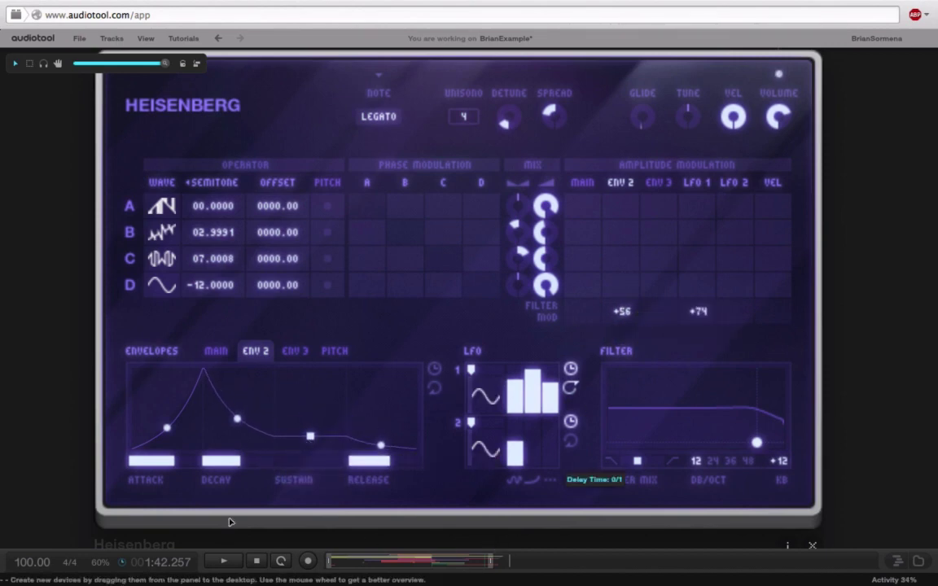
mouse_move(236, 429)
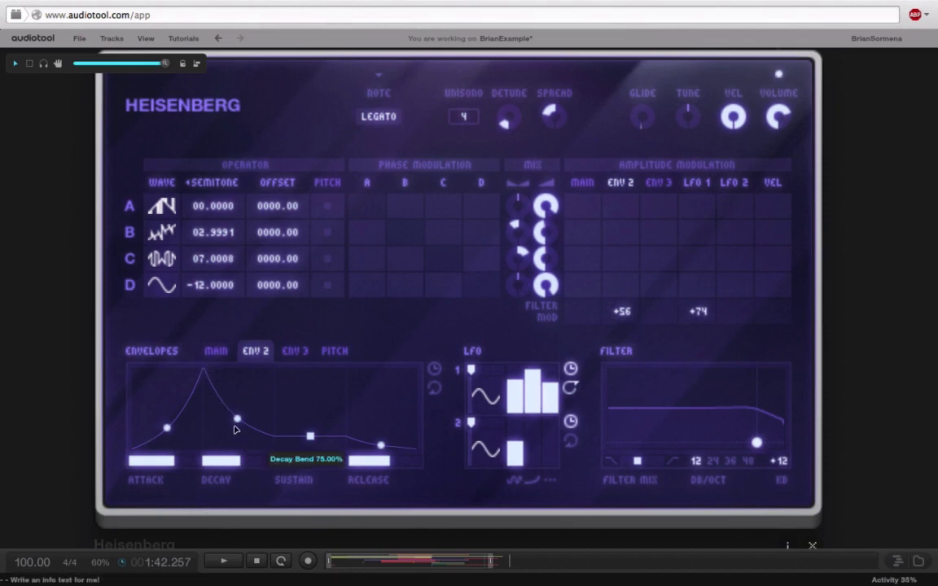
mouse_move(305, 442)
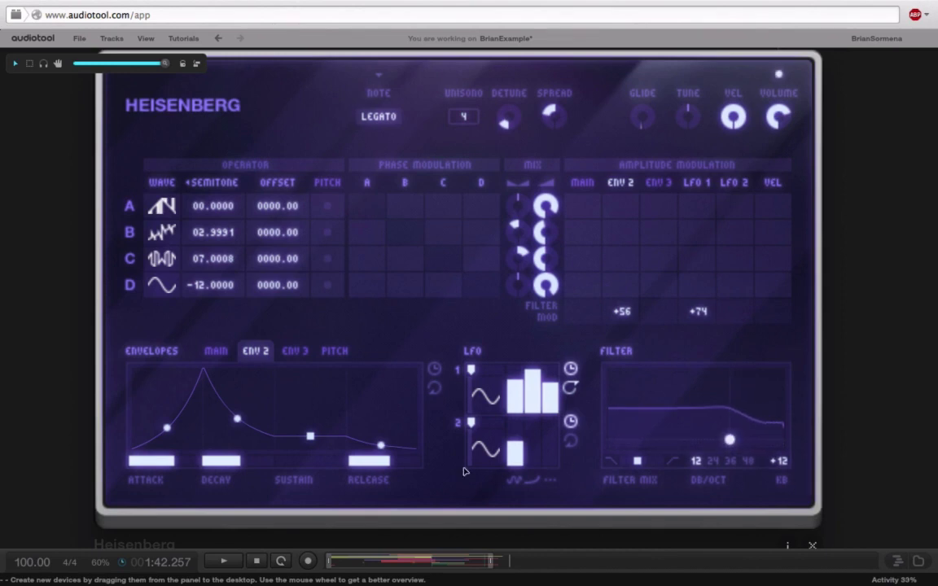
mouse_move(412, 472)
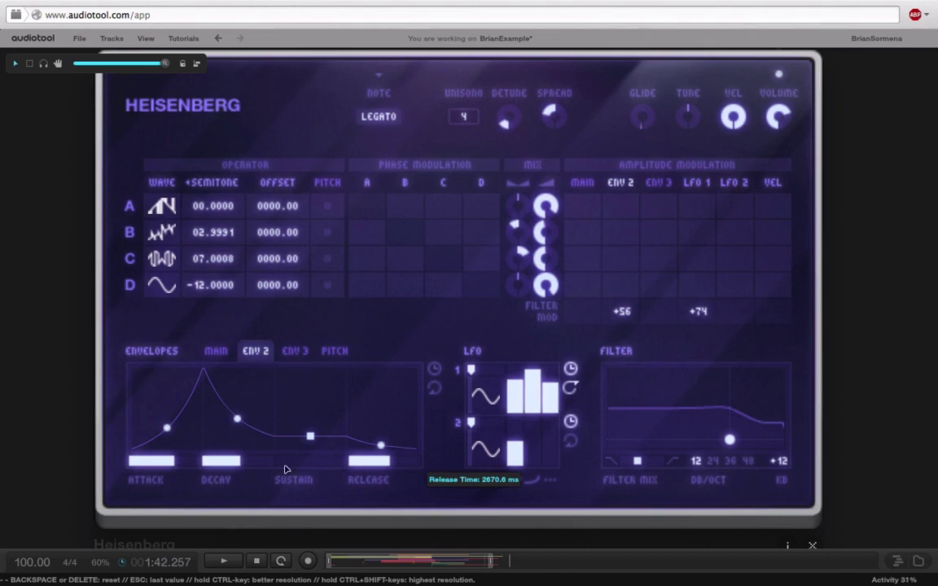
mouse_move(160, 411)
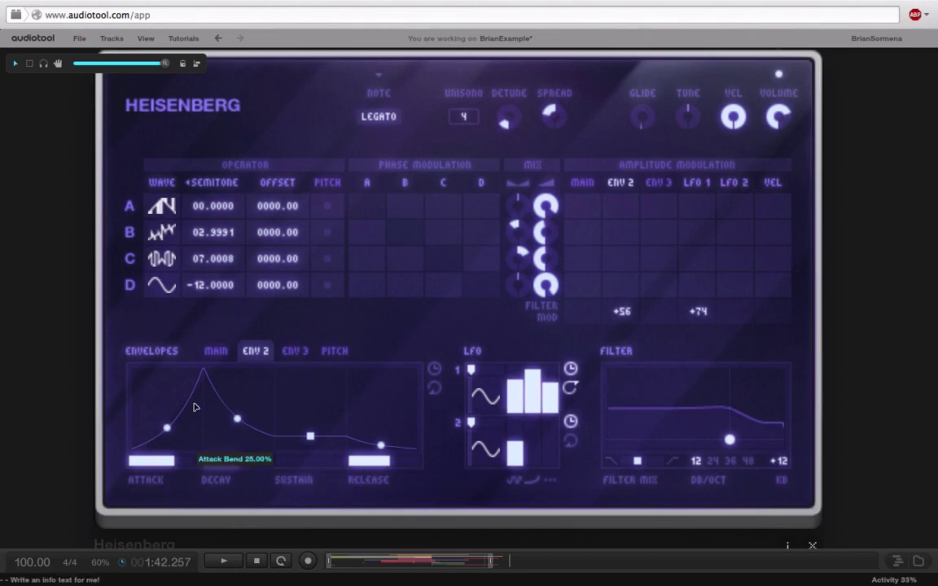
Push ENV 2 cutoff modulation to +100 and set LFO 1's cutoff depth to -5
mouse_move(620, 318)
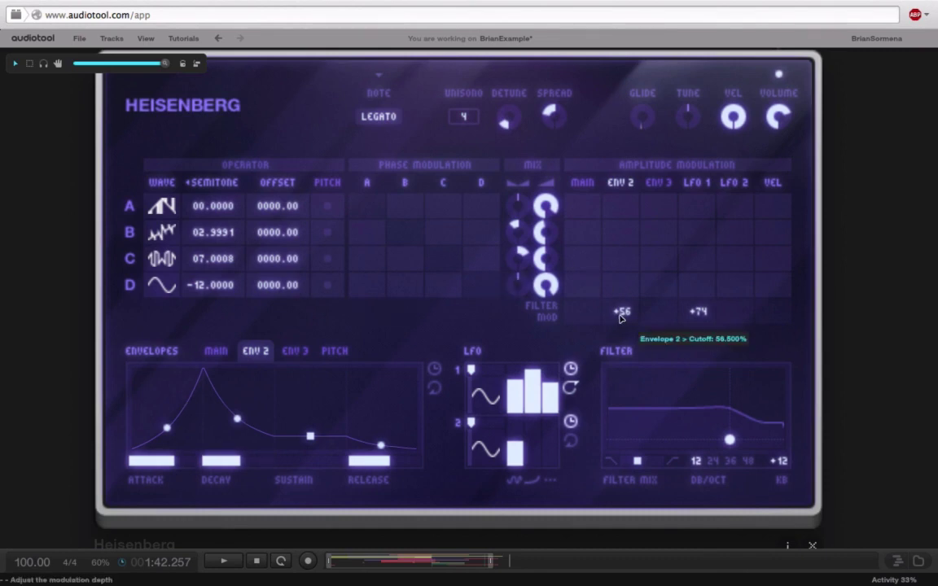
left_click_drag(620, 318, 627, 123)
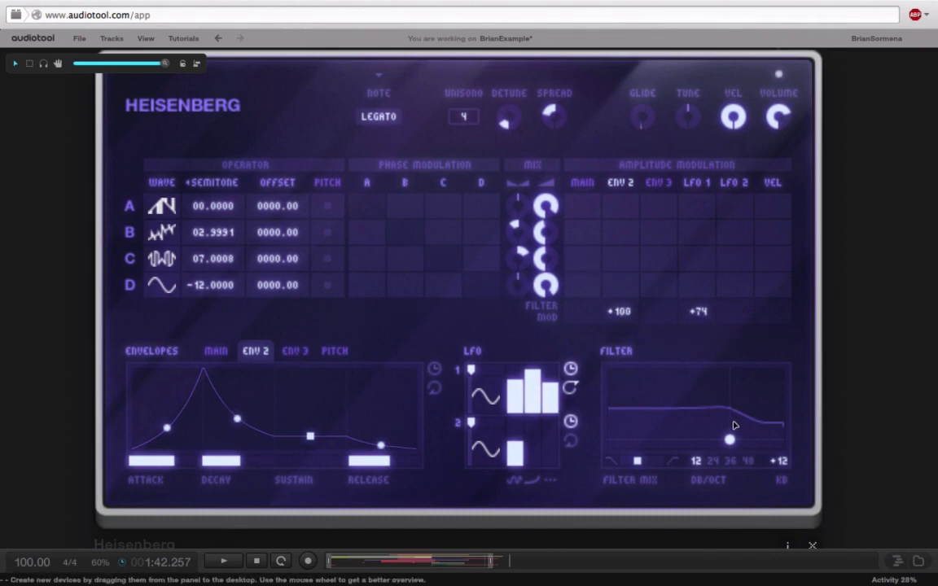
mouse_move(167, 419)
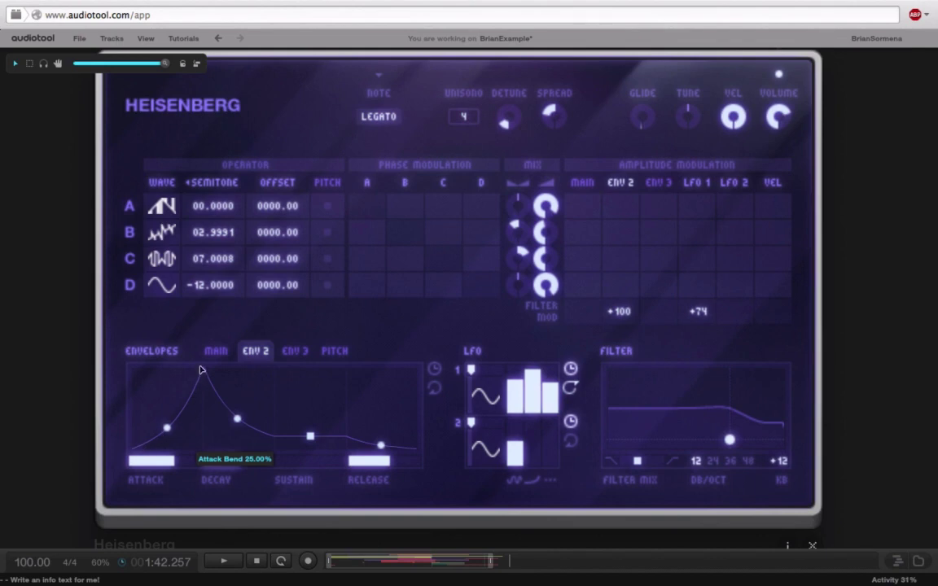
mouse_move(204, 374)
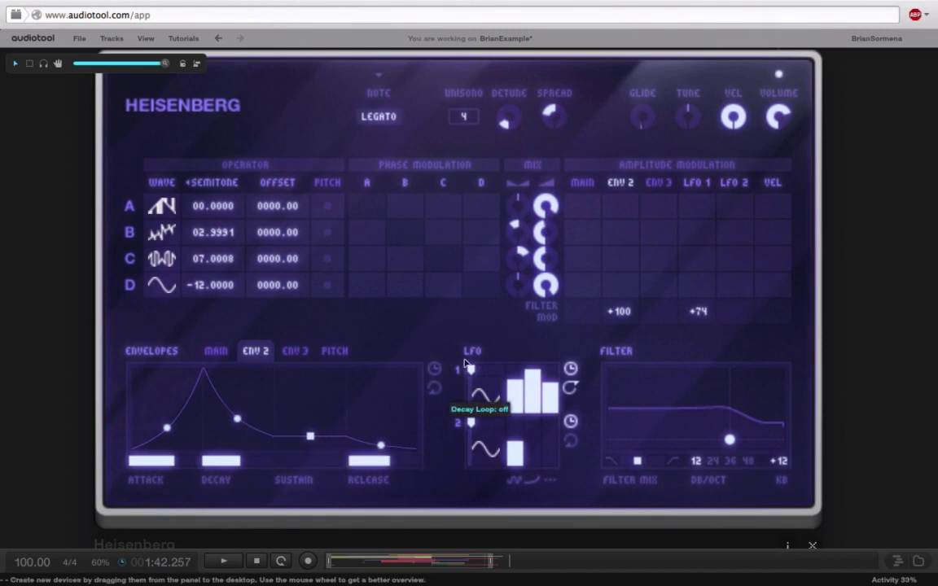
left_click_drag(698, 328, 712, 285)
left_click_drag(712, 226, 700, 196)
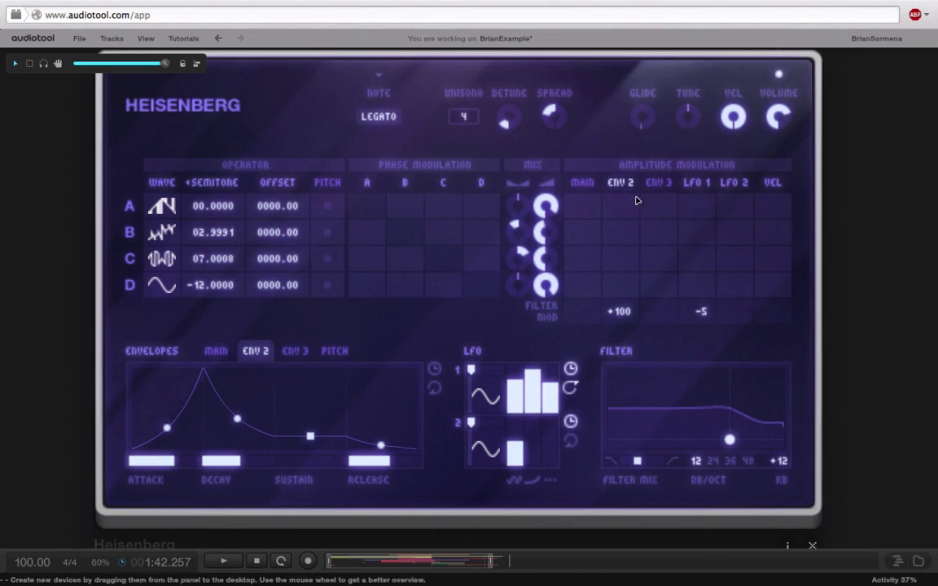
Route Envelope 2 to operator B's level at 100, lowering B's mix gain and panning it left
mouse_move(628, 213)
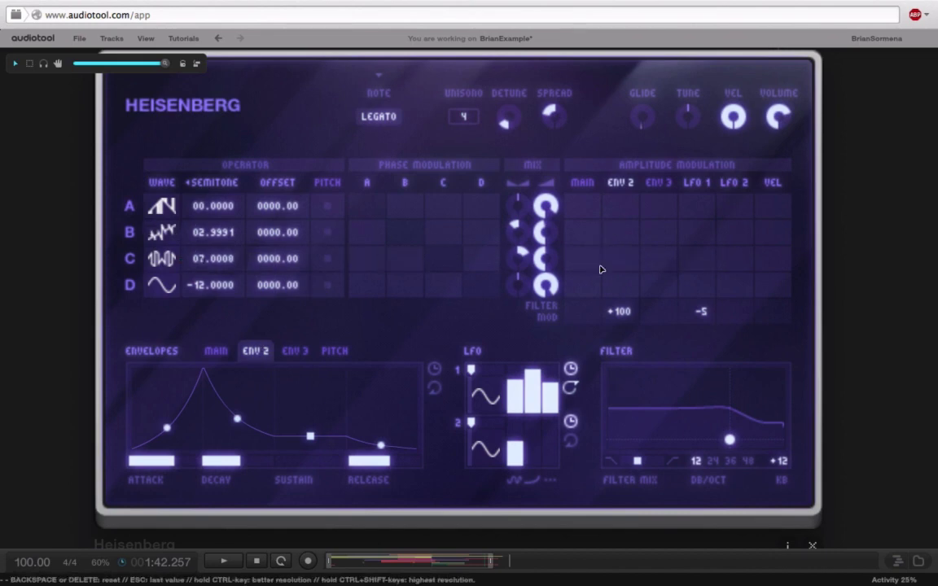
left_click_drag(621, 241, 621, 54)
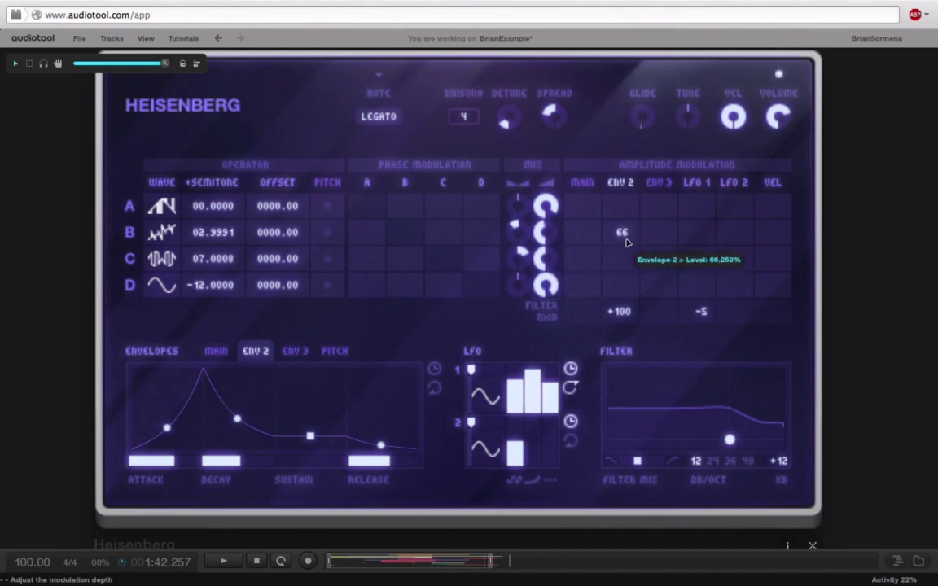
left_click_drag(546, 233, 573, 114)
left_click_drag(515, 233, 494, 272)
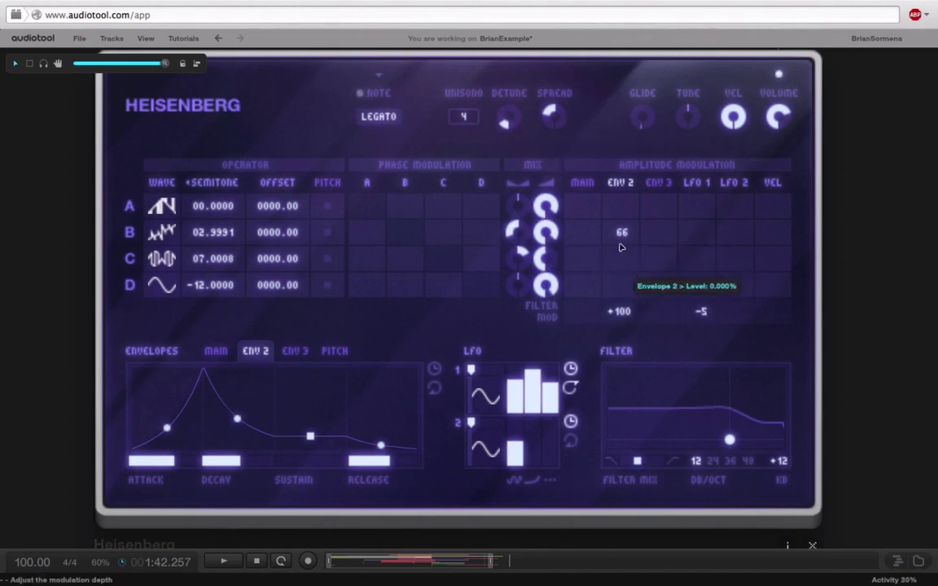
left_click_drag(622, 235, 638, 178)
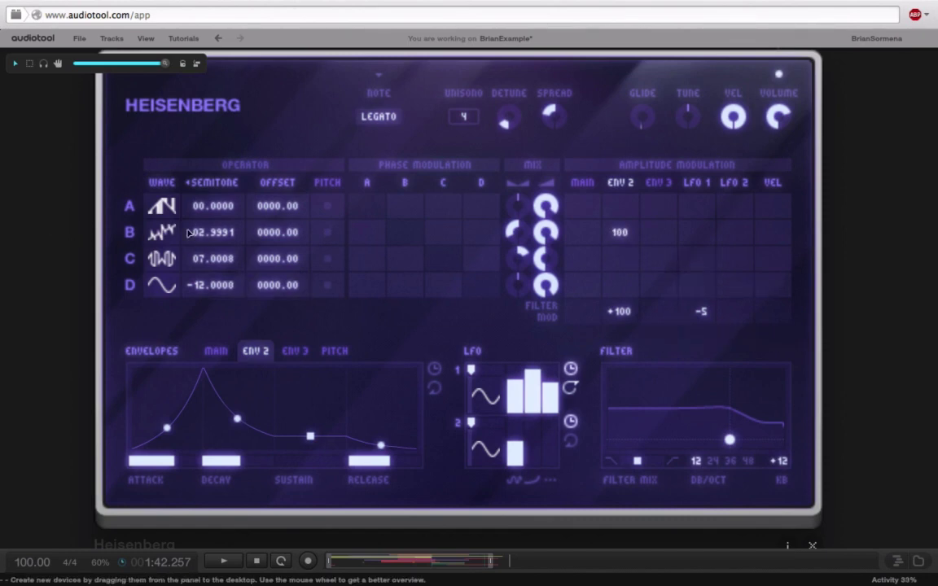
Retune operator C's mix gain to about -7 dB
left_click_drag(561, 256, 556, 335)
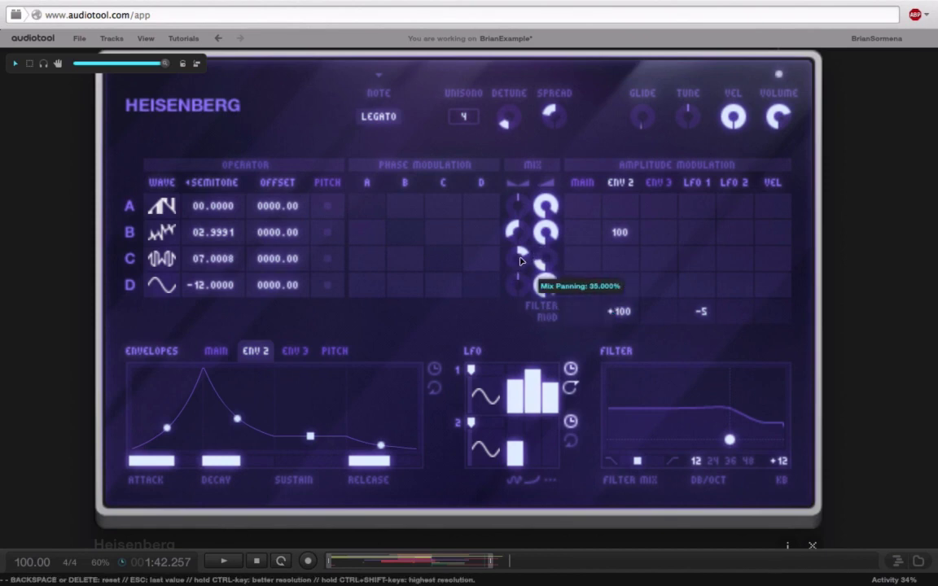
left_click_drag(521, 261, 487, 236)
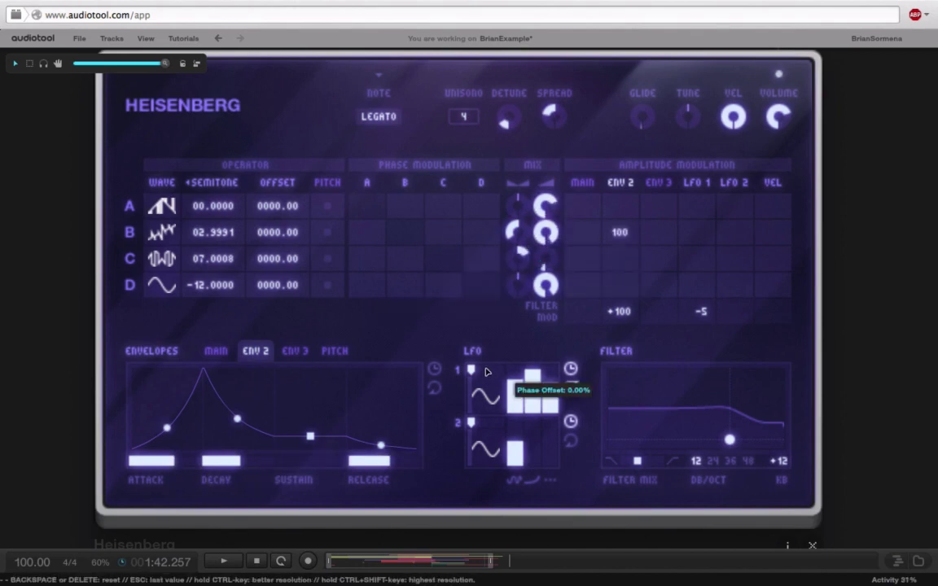
left_click_drag(545, 268, 575, 205)
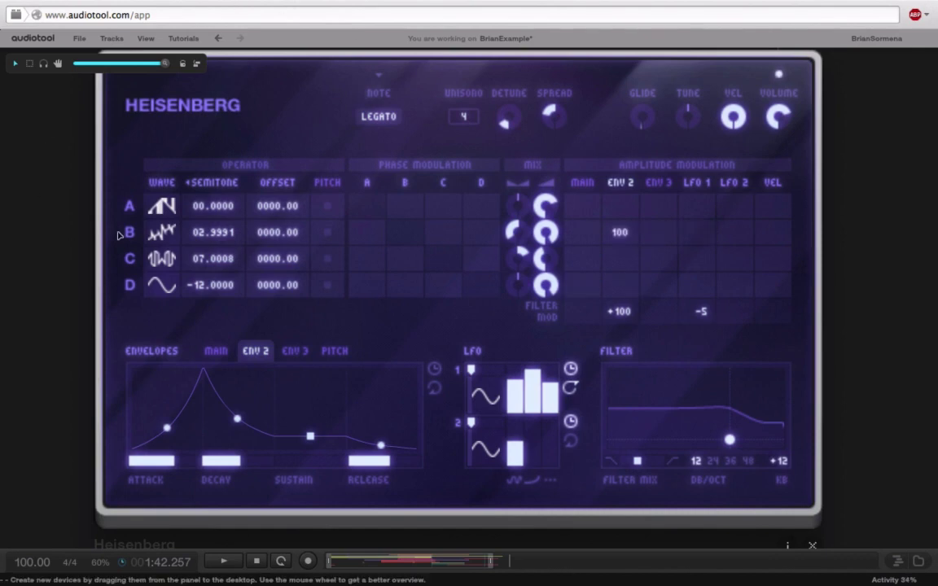
Reset the Heisenberg to its default preset from the panel's context menu
left_click(216, 351)
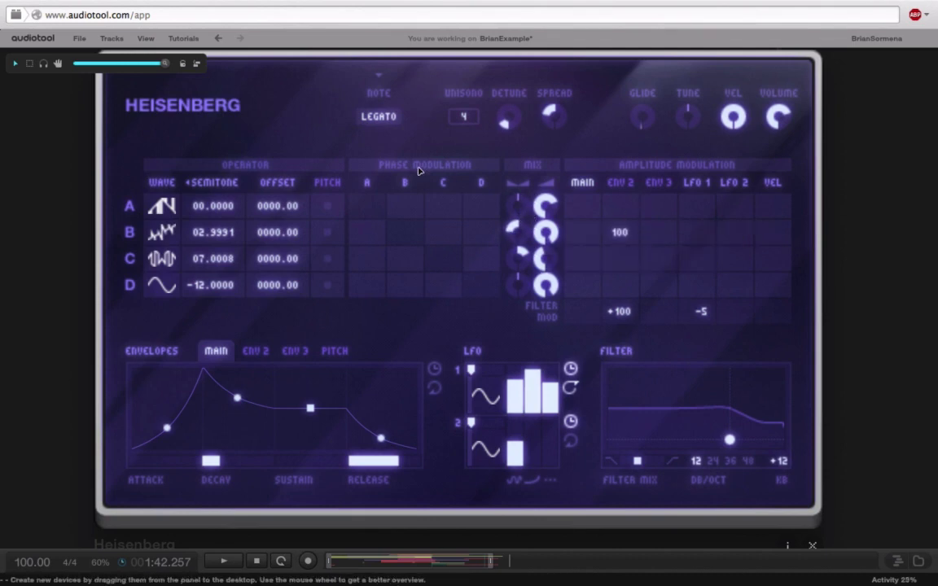
right_click(262, 133)
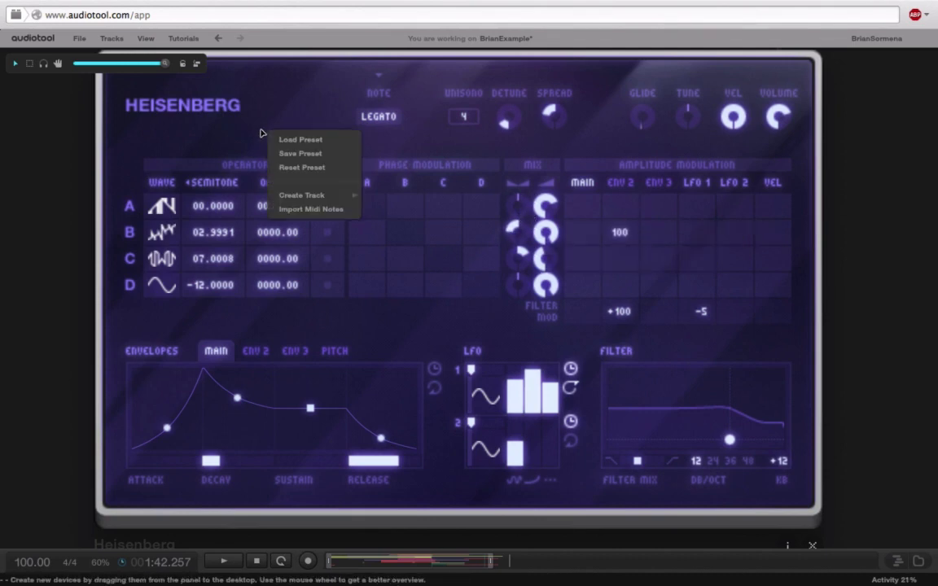
left_click(303, 168)
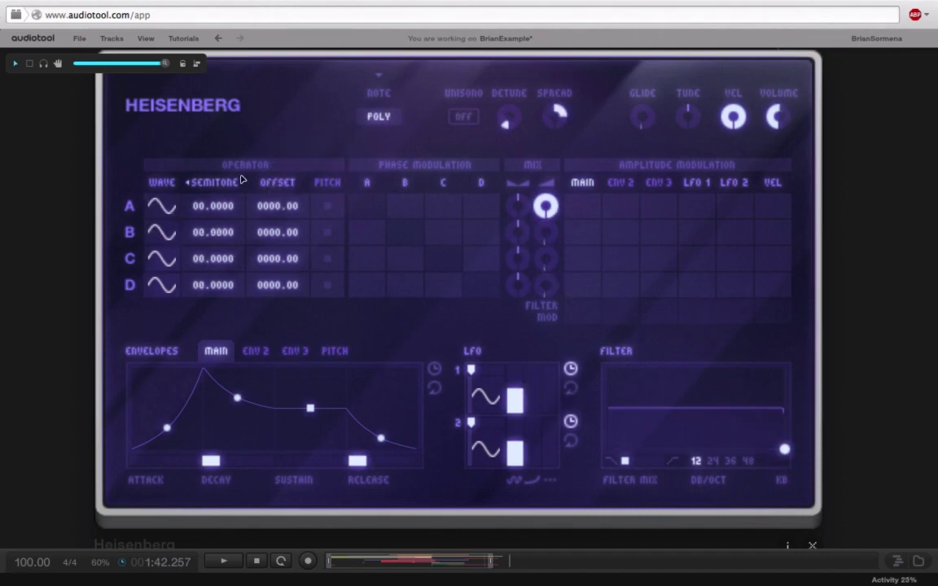
Switch operator tuning from semitones to ratios and set operator B's ratio to 00.0000
left_click(198, 184)
left_click(197, 184)
left_click(198, 184)
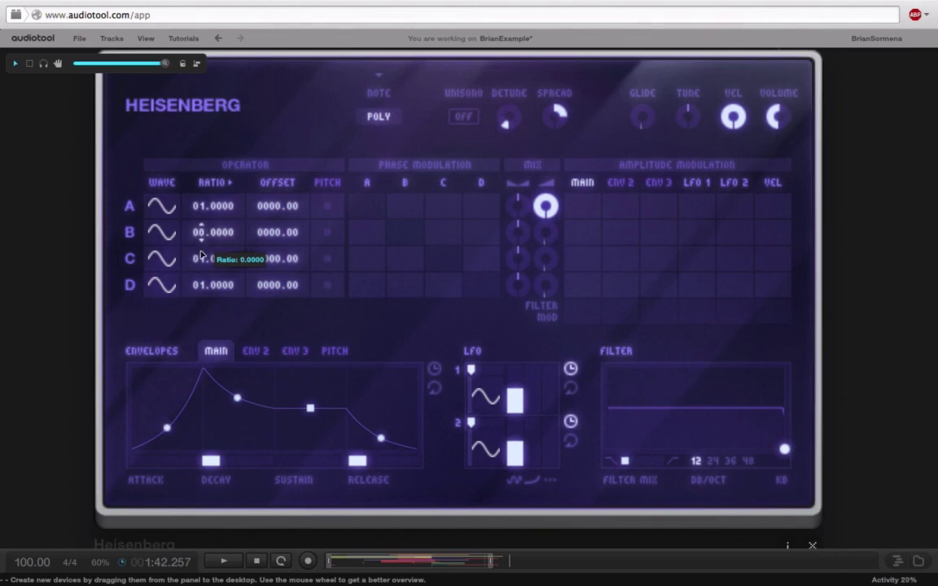
scroll(203, 231, "down", 1)
Set B-to-A phase modulation to 100 and raise the main envelope's decay and sustain to full
left_click_drag(411, 212, 436, 173)
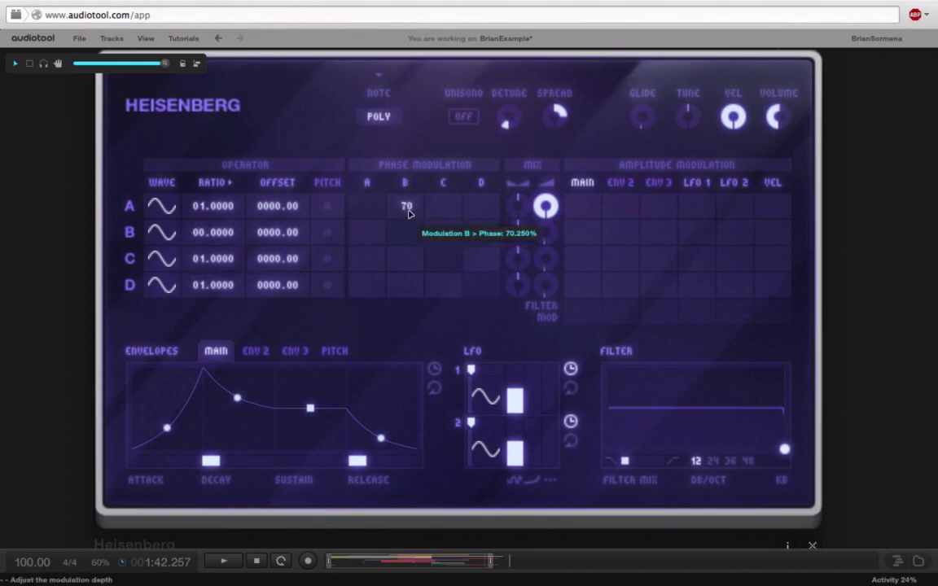
left_click_drag(403, 209, 399, 191)
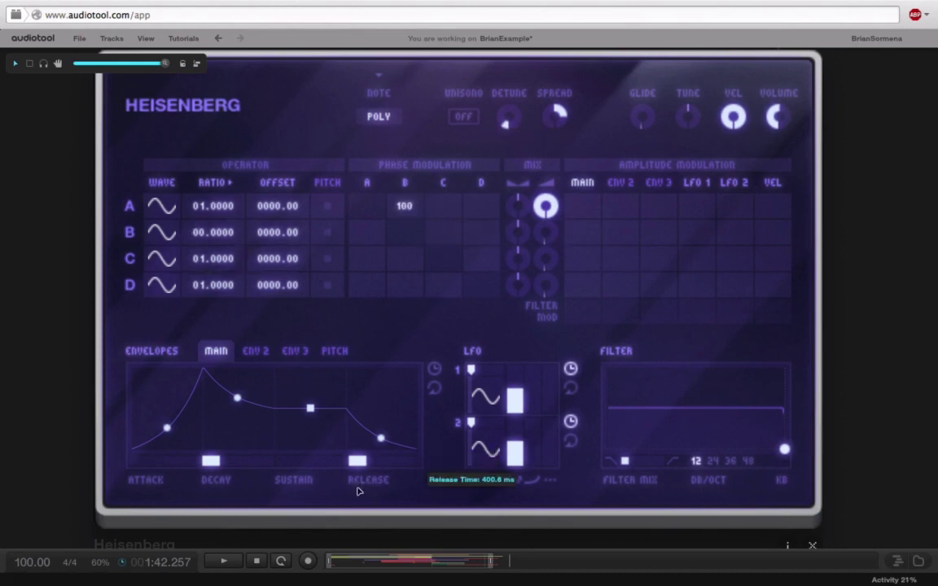
left_click_drag(285, 466, 443, 469)
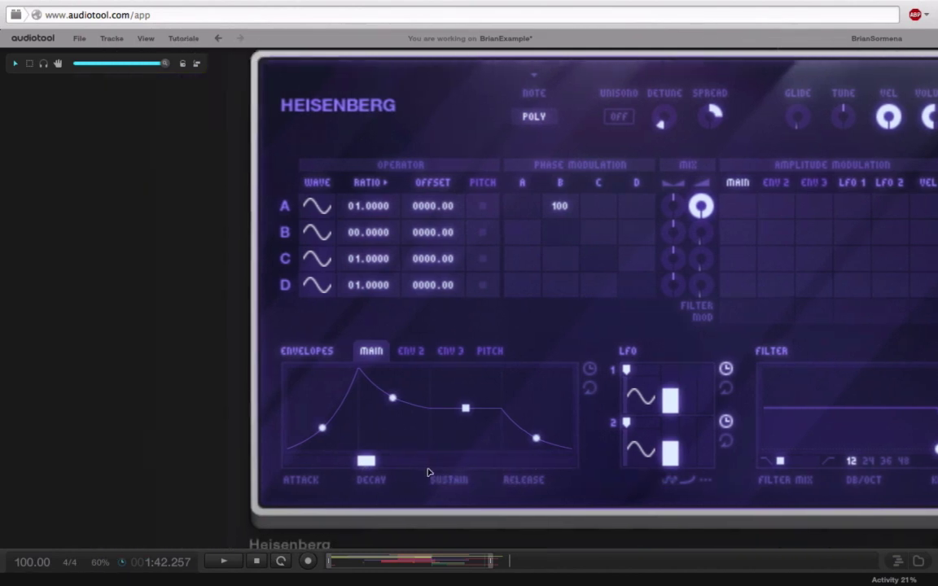
left_click_drag(305, 325, 147, 326)
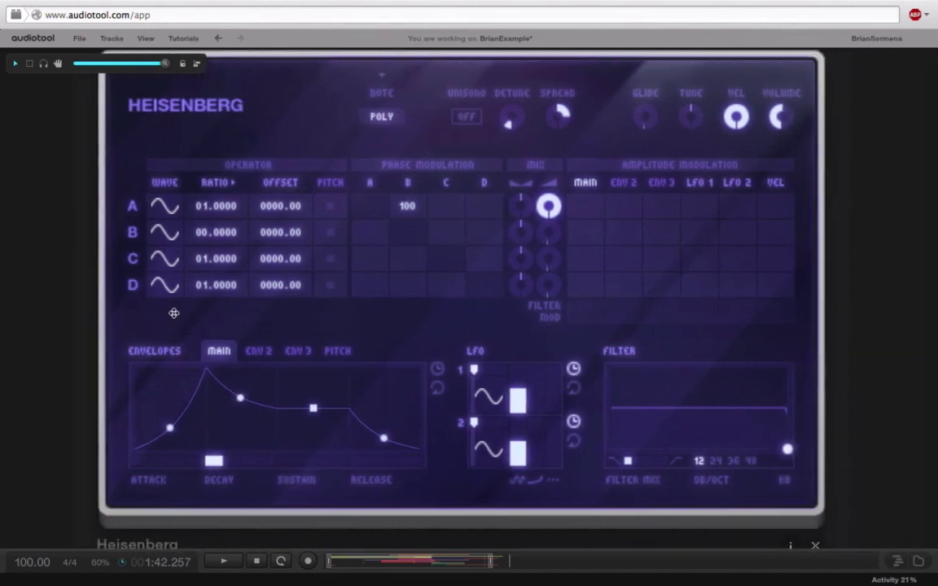
left_click_drag(310, 408, 310, 368)
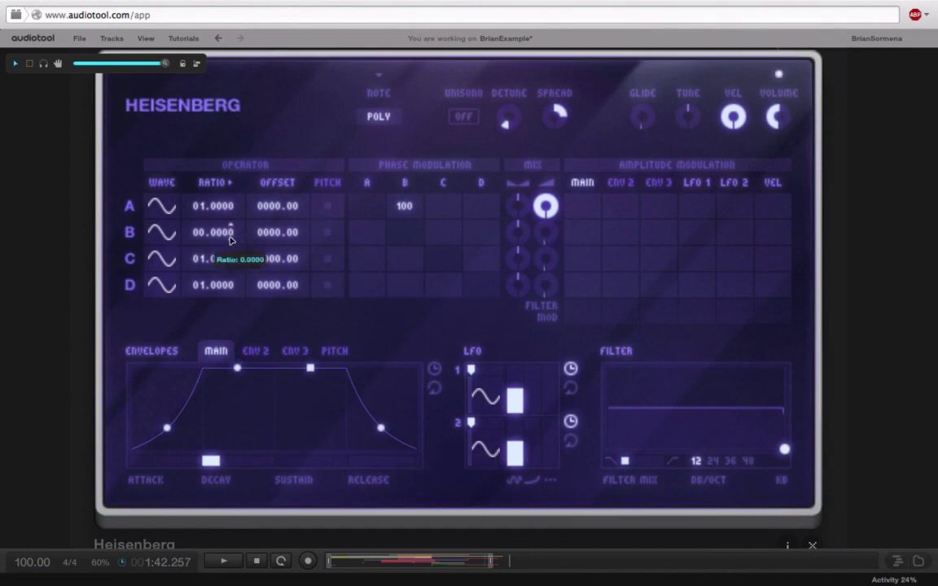
Nudge operator B's ratio up from zero to 00.0138
left_click_drag(230, 239, 237, 285)
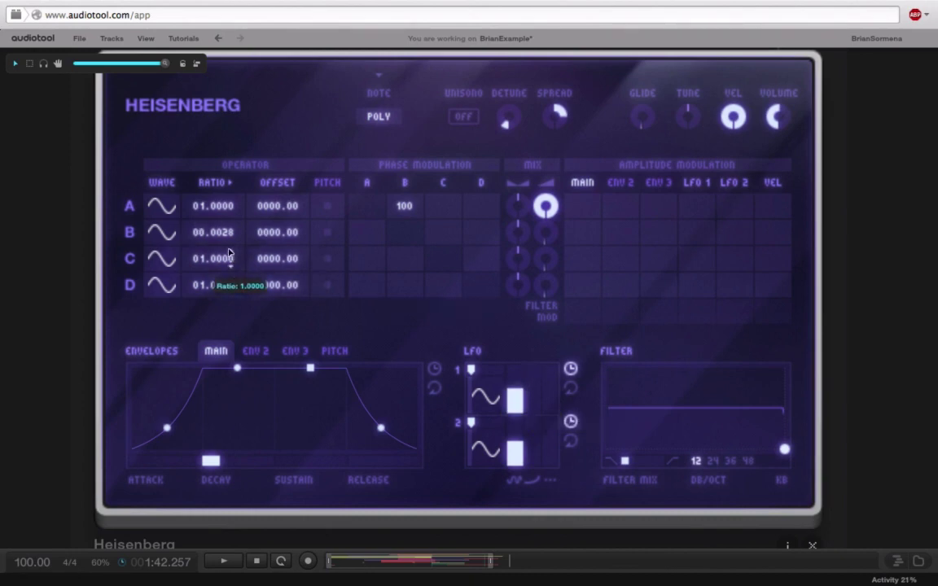
mouse_move(230, 237)
left_mouse_down()
mouse_move(234, 192)
mouse_move(219, 151)
mouse_move(220, 192)
mouse_move(243, 228)
mouse_move(247, 205)
mouse_move(244, 230)
mouse_move(226, 239)
left_mouse_up()
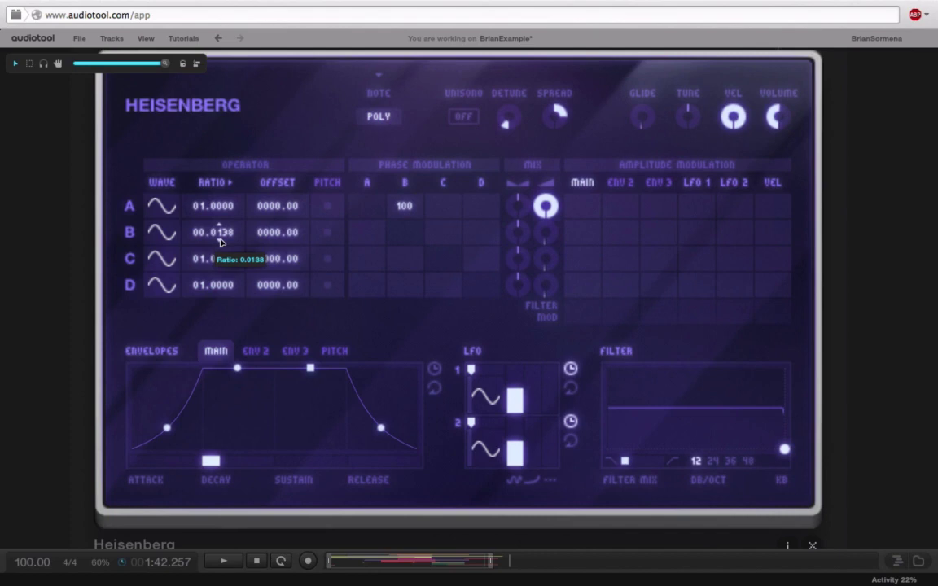
Fine-tune operator B's ratio to the fractional value 0.8778
left_click_drag(220, 242, 230, 134)
left_click_drag(221, 237, 215, 68)
scroll(218, 234, "down", 8)
scroll(216, 234, "up", 8)
Set operator B's ratio to 1 and its phase modulation of A to 81
left_click_drag(203, 227, 249, 221)
left_click_drag(404, 213, 406, 243)
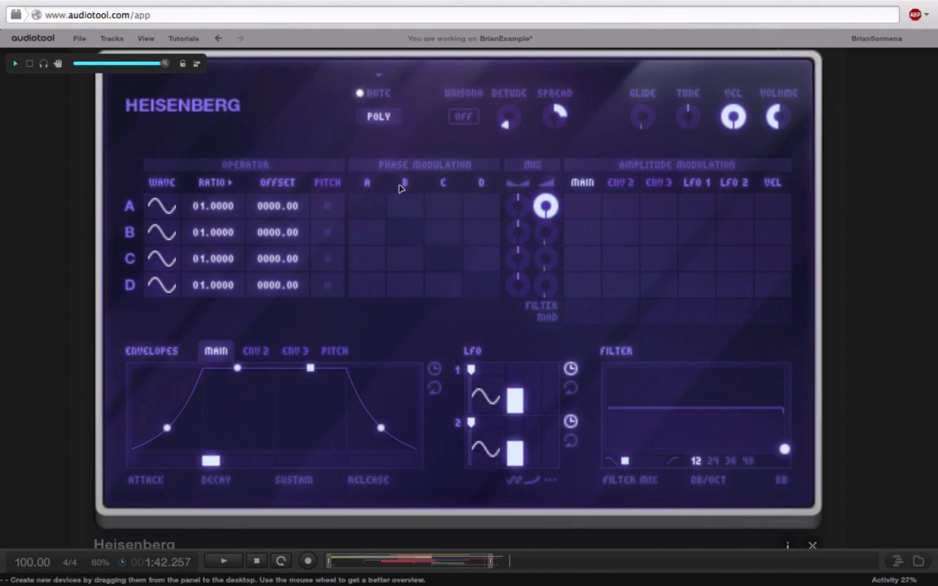
left_click_drag(402, 205, 420, 77)
Give operators C and D ratios 2 and 4, modulating A's phase by 50 and 59
mouse_move(409, 206)
mouse_move(222, 260)
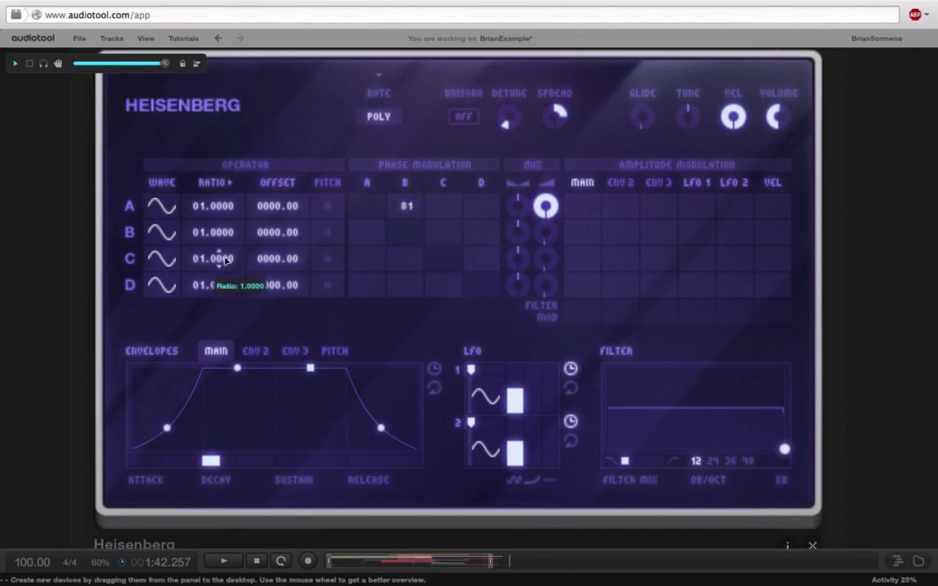
left_click_drag(222, 261, 187, 234)
mouse_move(421, 213)
left_click_drag(444, 207, 466, 57)
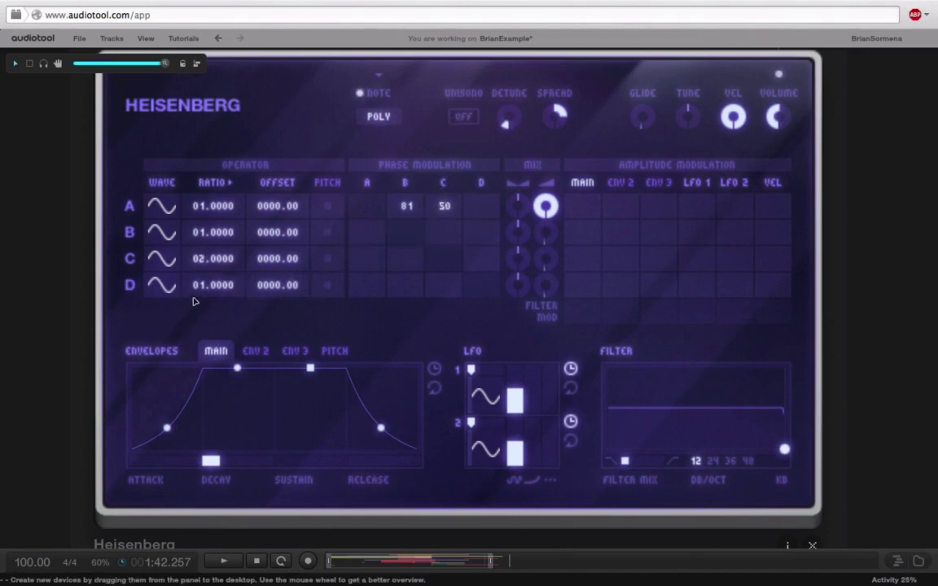
mouse_move(196, 285)
left_mouse_down()
mouse_move(195, 259)
mouse_move(211, 281)
mouse_move(200, 281)
left_mouse_up()
left_click_drag(482, 207, 492, 159)
Switch to legato play with 3 unison voices and detune reduced to nearly zero
left_click(462, 116)
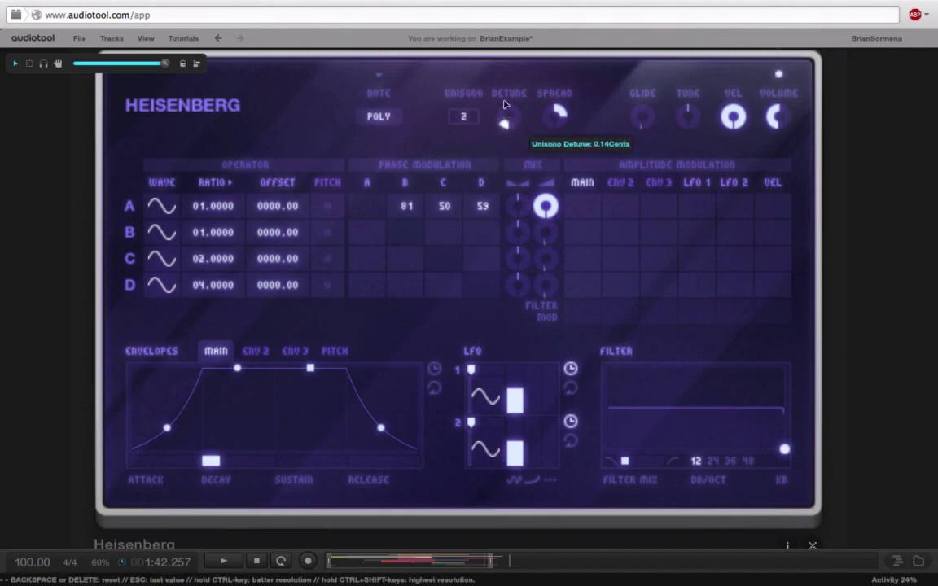
left_click(378, 117)
left_click(464, 116)
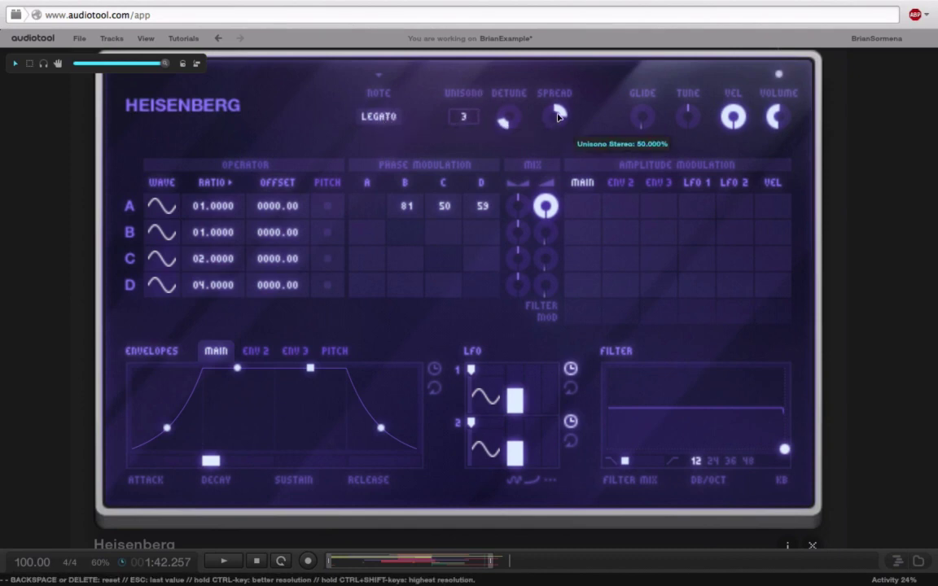
left_click_drag(506, 116, 524, 155)
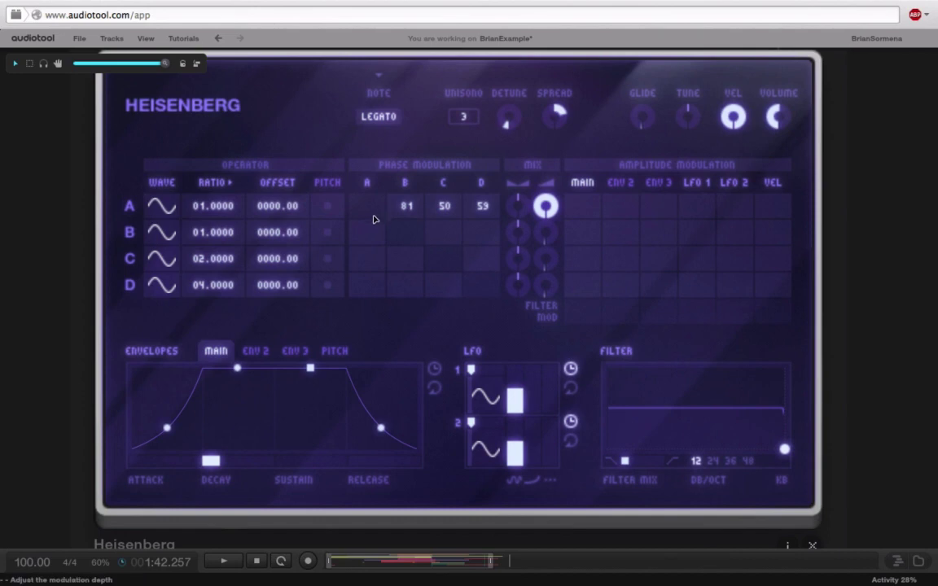
Add self-modulation of 8 to operator A and display the pitch envelope
left_click_drag(374, 217, 386, 190)
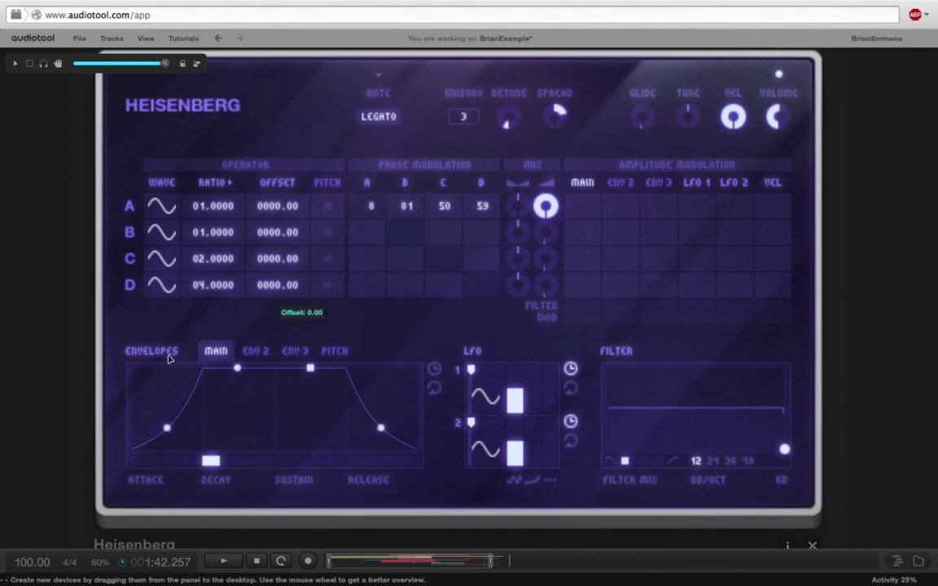
left_click(337, 349)
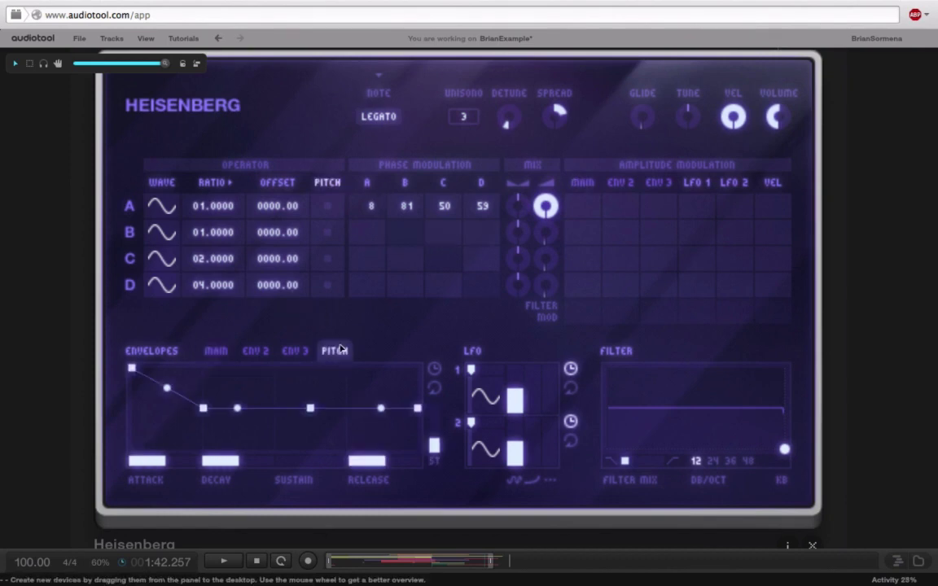
Shape the pitch envelope from -12 semitones with a curved attack, leaving it off on operator A
left_click(327, 206)
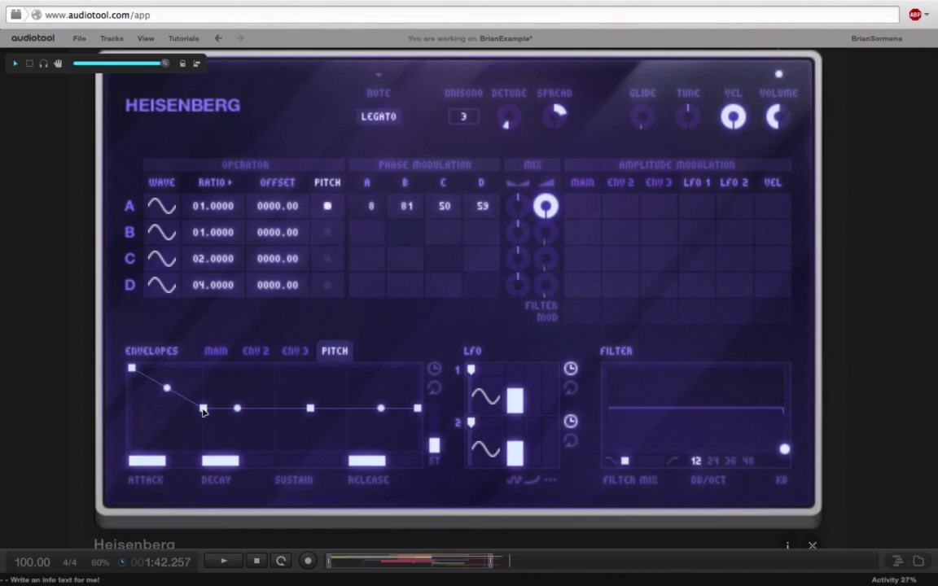
left_click_drag(132, 369, 139, 497)
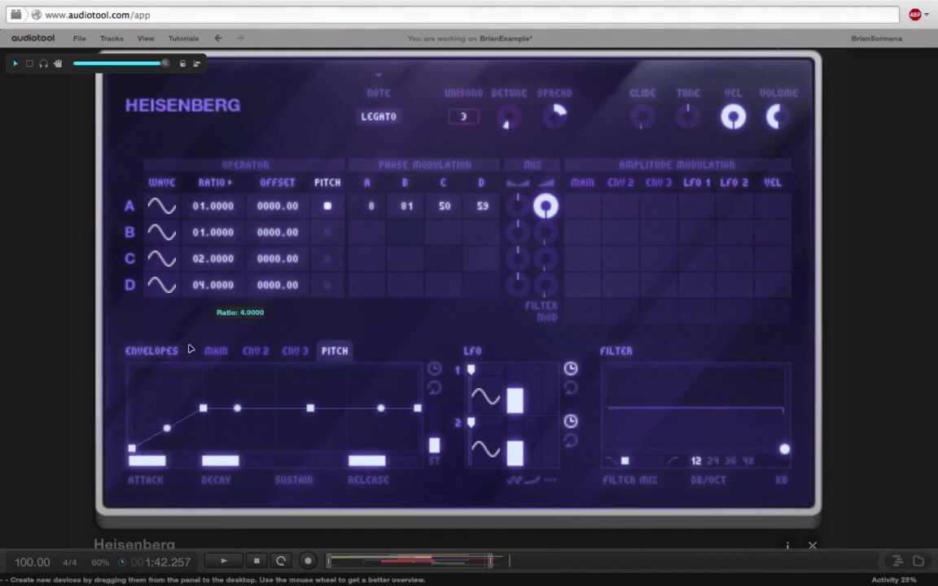
left_click_drag(170, 440, 171, 451)
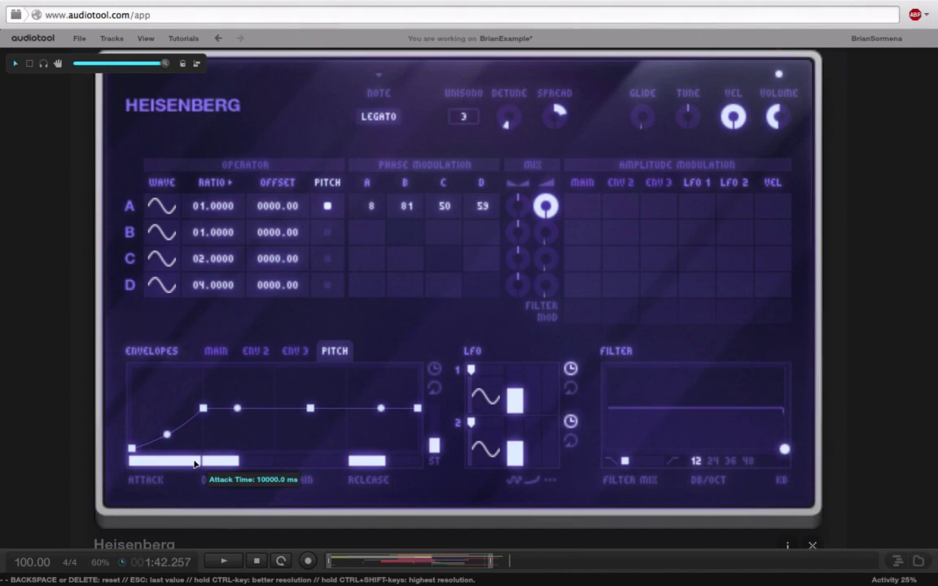
left_click_drag(166, 434, 166, 397)
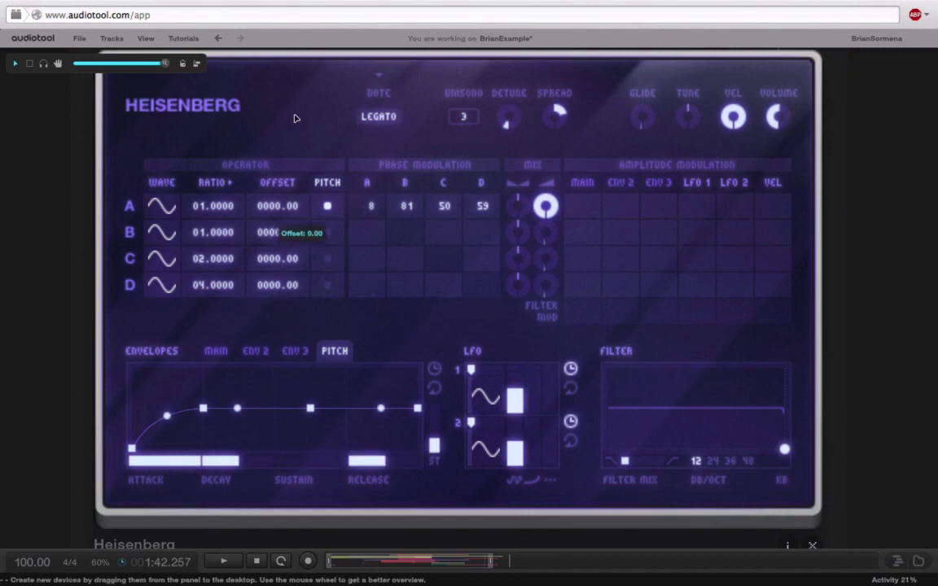
left_click(323, 209)
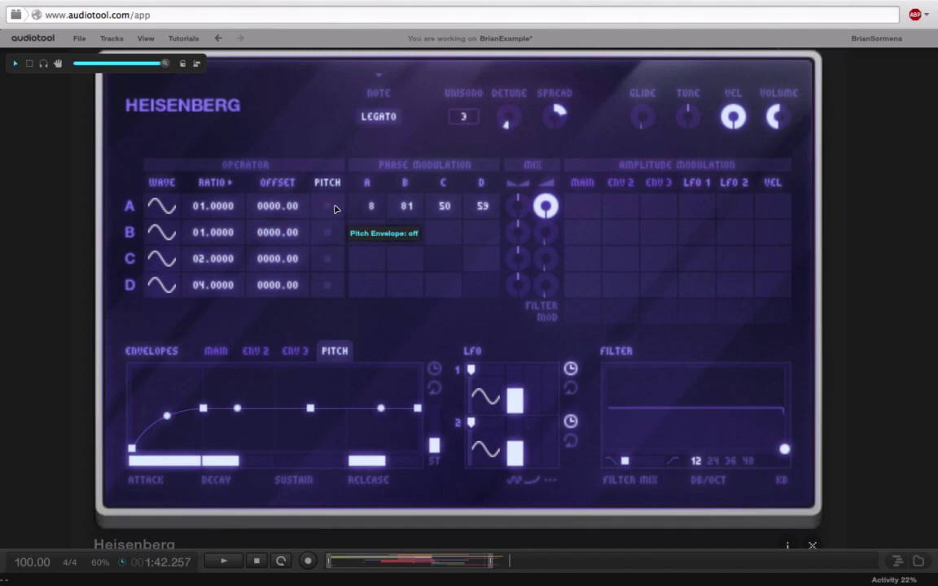
With Envelope 2 shown, open the filter cutoff and cut B-to-A phase modulation to 12
left_click(262, 352)
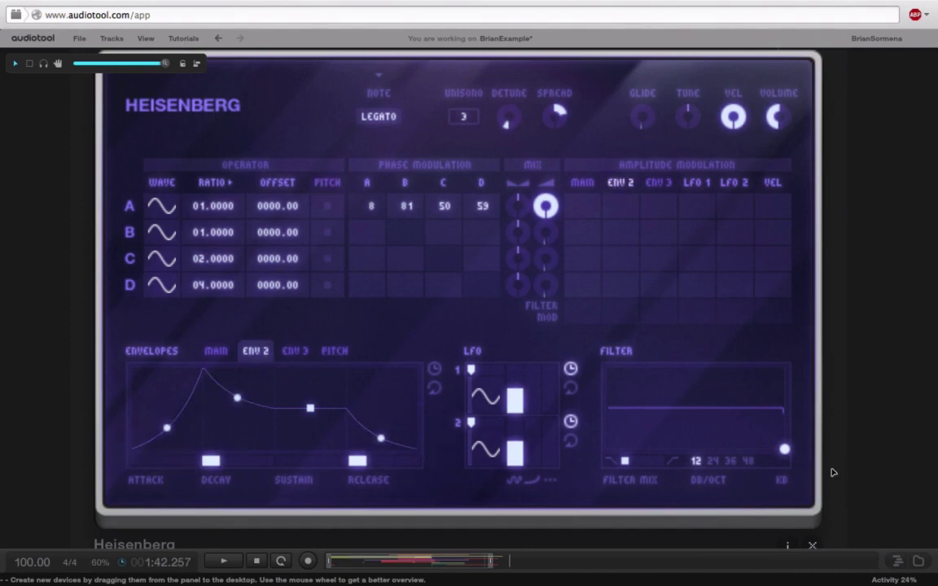
mouse_move(784, 448)
left_mouse_down()
mouse_move(709, 450)
mouse_move(782, 448)
left_mouse_up()
left_click_drag(406, 206, 436, 428)
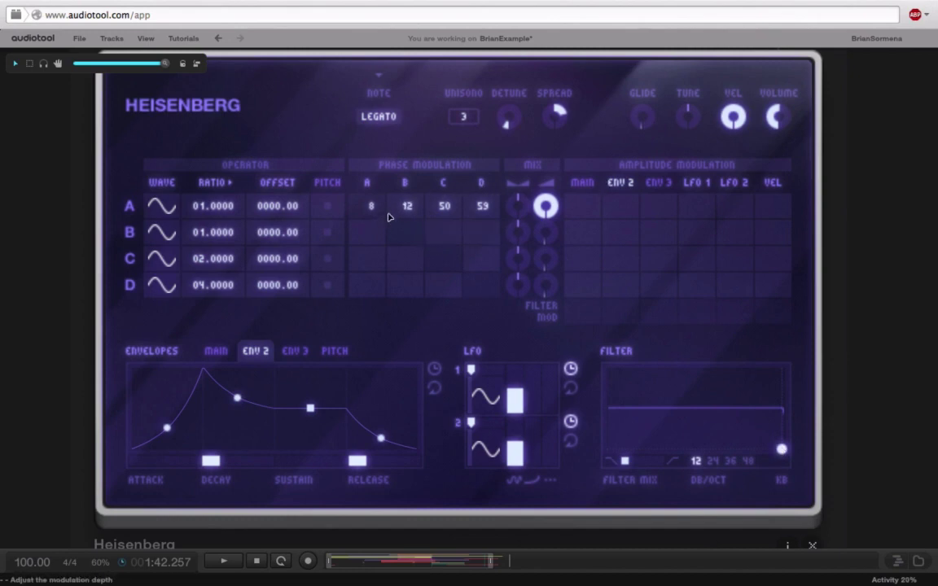
left_click(162, 205)
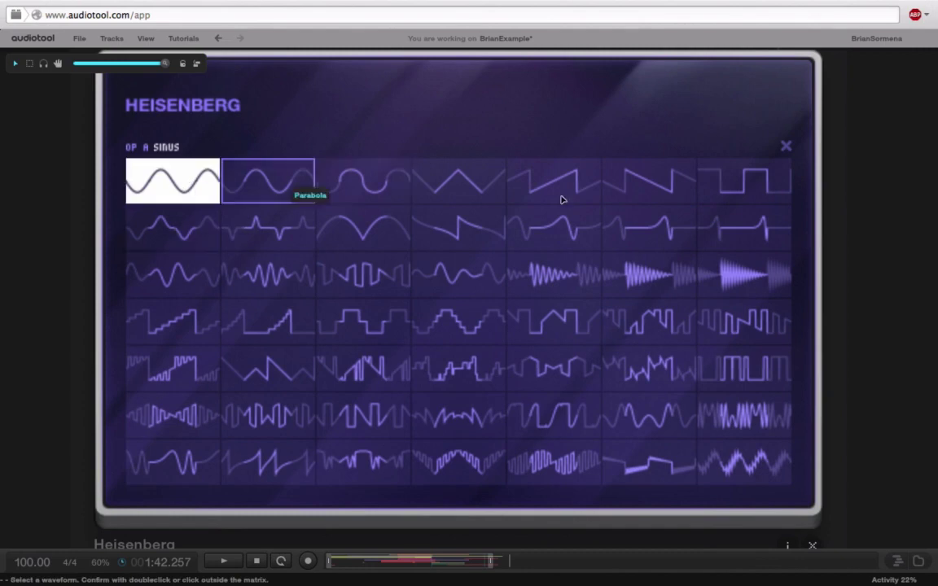
left_click(786, 147)
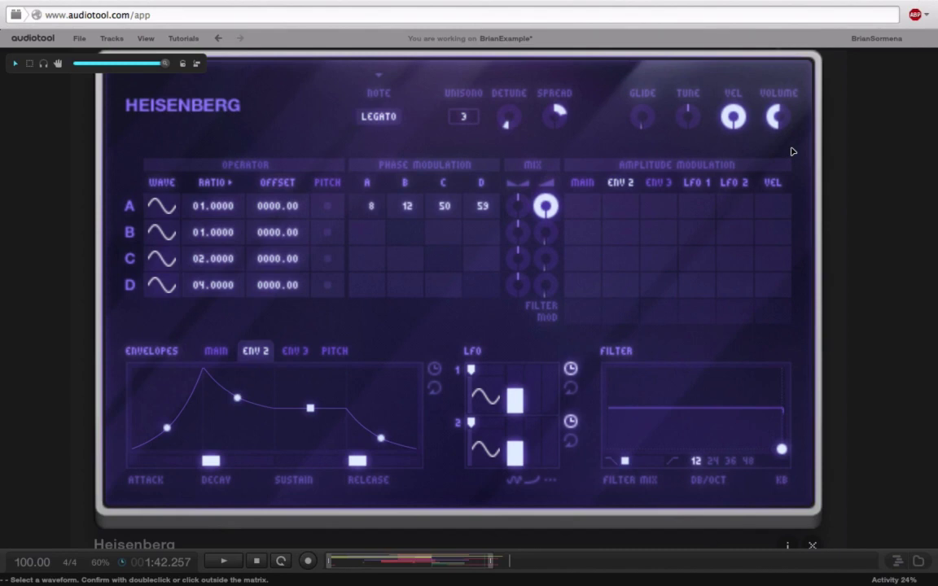
Zero operators B, C and D's phase modulation of operator A, then set A's self-modulation to 100
left_click_drag(408, 206, 455, 289)
left_click_drag(482, 206, 499, 421)
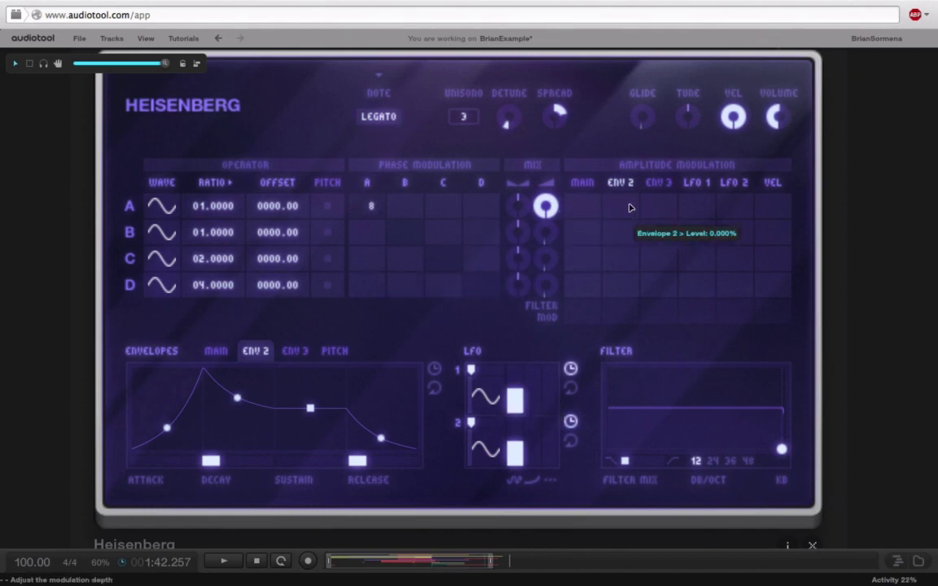
left_click_drag(373, 205, 370, 267)
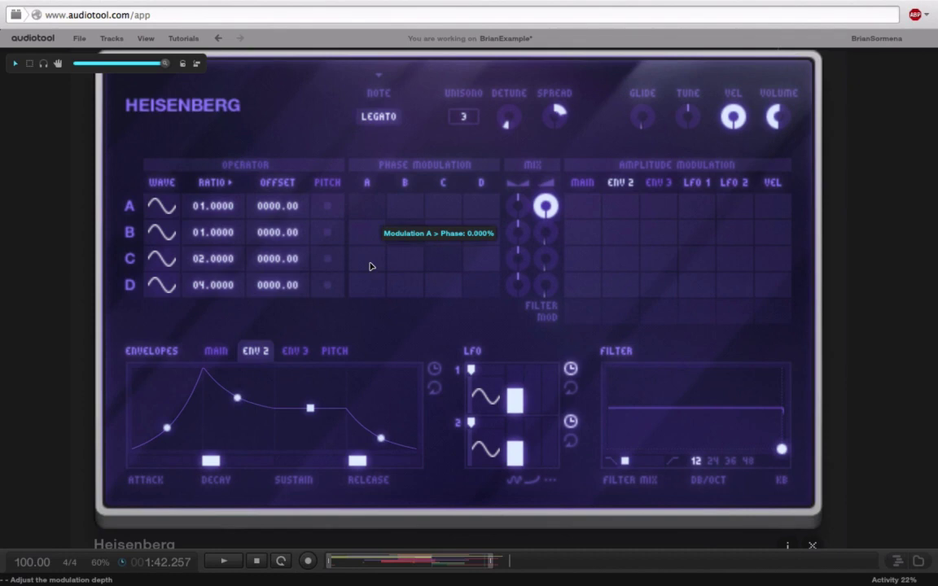
left_click_drag(366, 212, 366, 147)
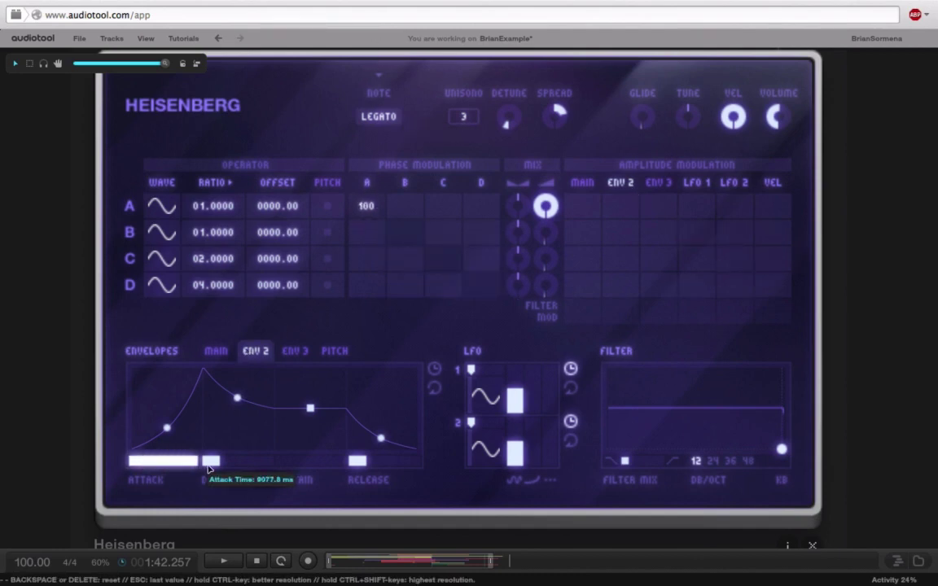
Reshape Envelope 2 with a lower sustain, shorter attack and decay, and an adjusted release
left_click_drag(304, 415, 316, 440)
left_click_drag(196, 462, 161, 466)
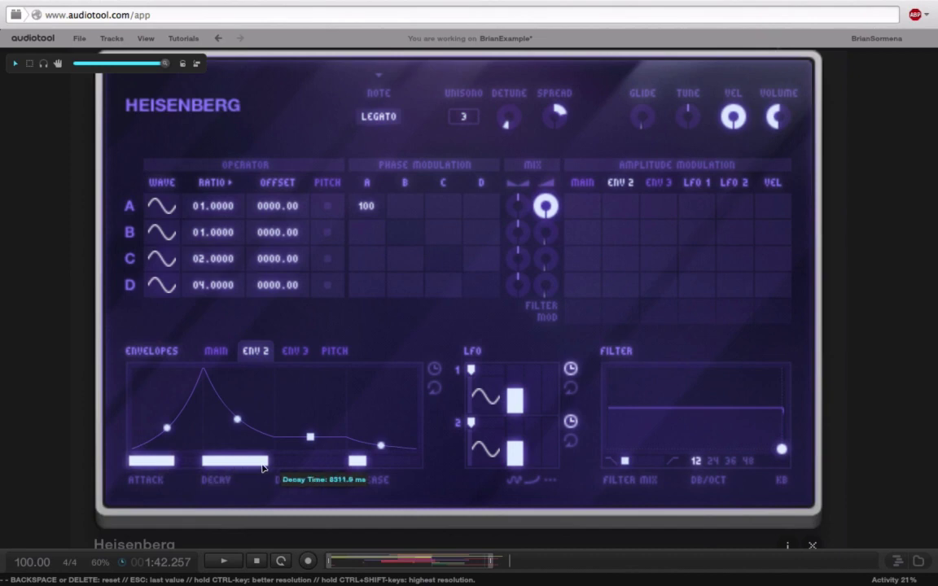
left_click_drag(264, 470, 245, 471)
left_click_drag(362, 462, 390, 466)
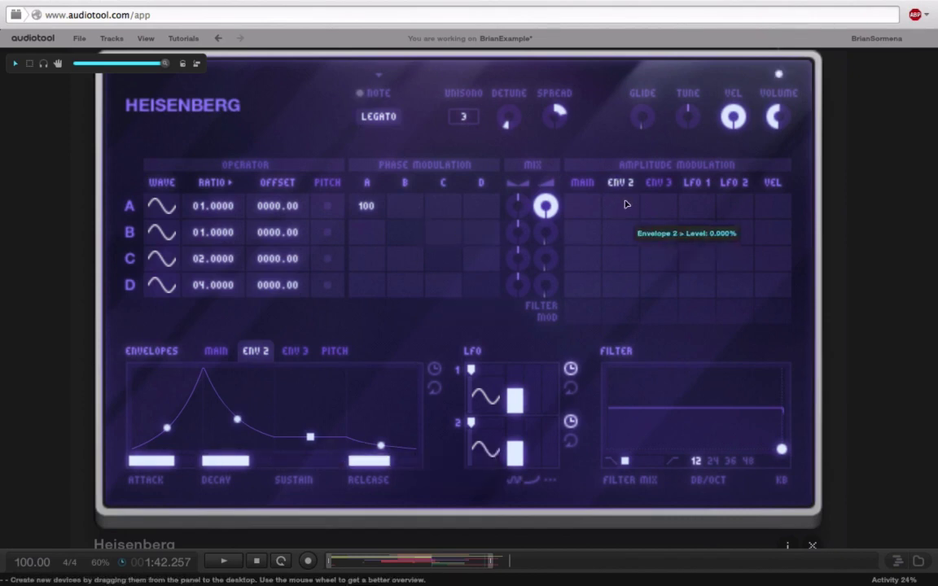
Link operator A's level fully to Envelope 2, lower A's self-modulation to about 72, then remove the link
left_click_drag(622, 210, 622, 73)
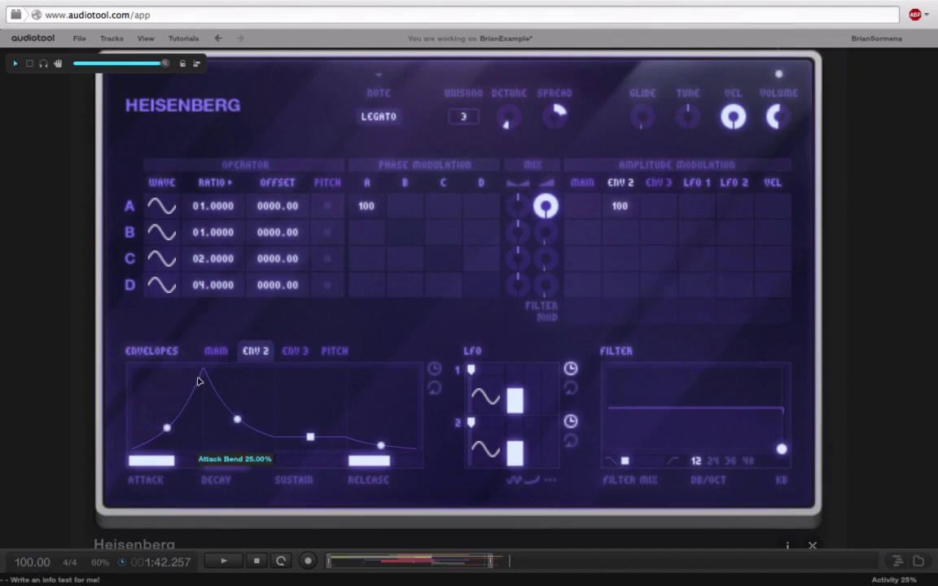
left_click_drag(379, 214, 378, 267)
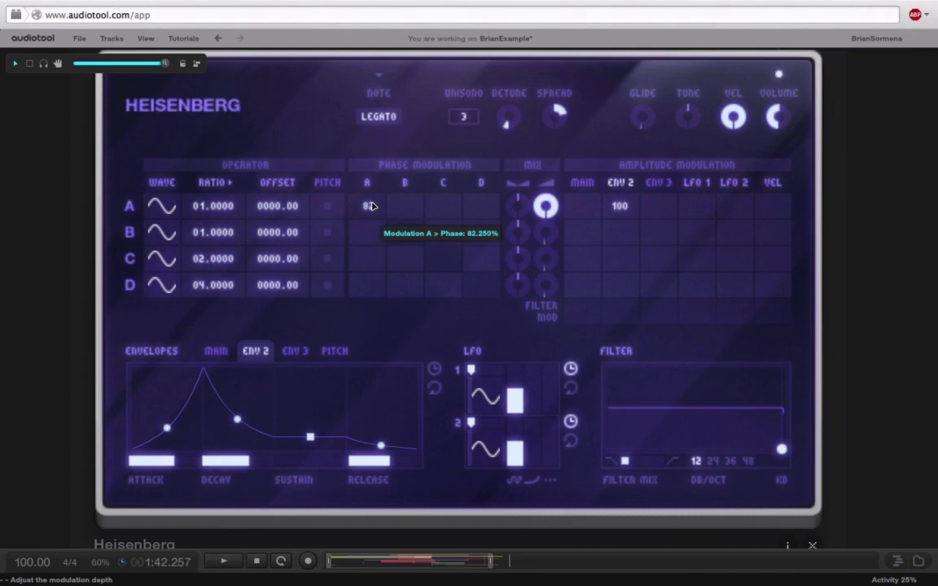
left_click_drag(368, 204, 334, 438)
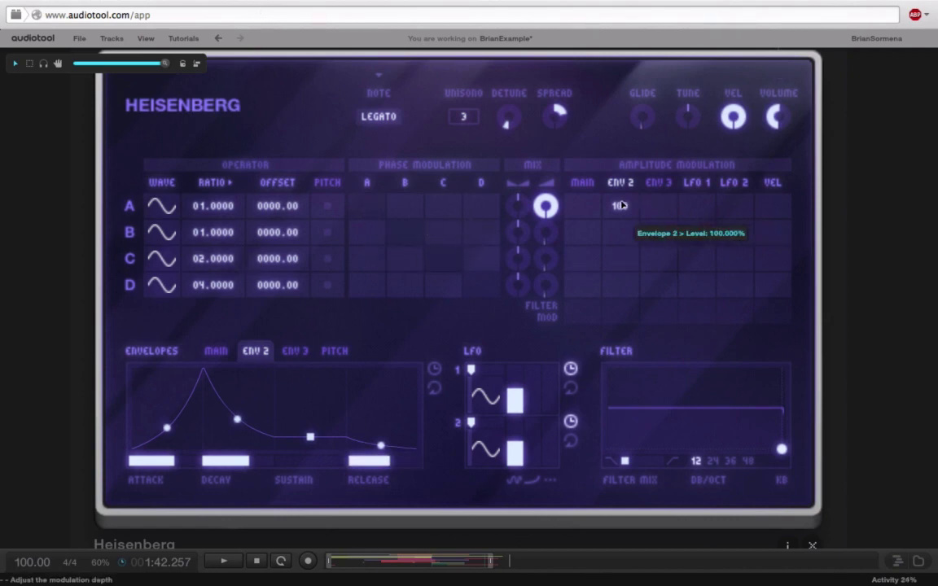
left_click_drag(620, 206, 622, 407)
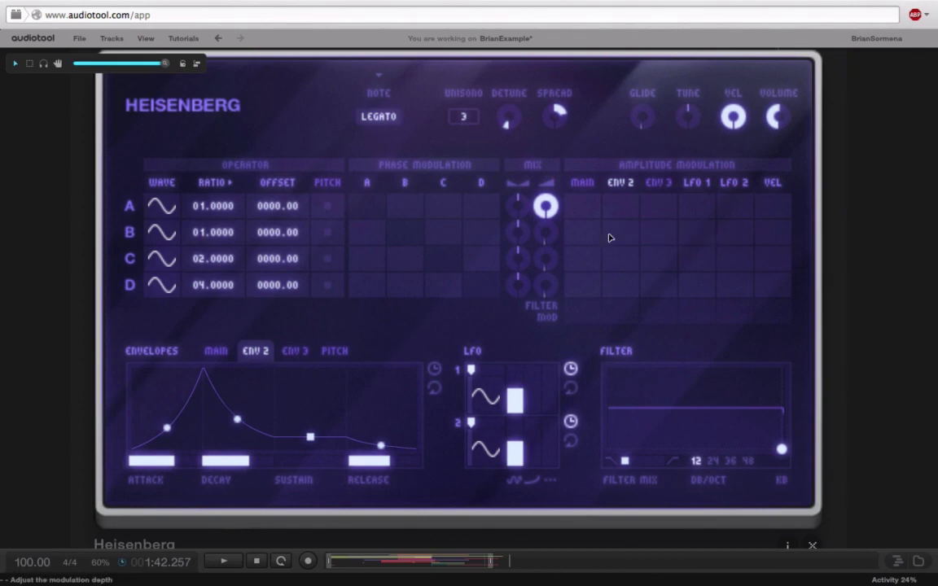
Raise row B's ENV 2 amplitude cell and row A's Phase Modulation B cell to 100
scroll(622, 233, "up", 5)
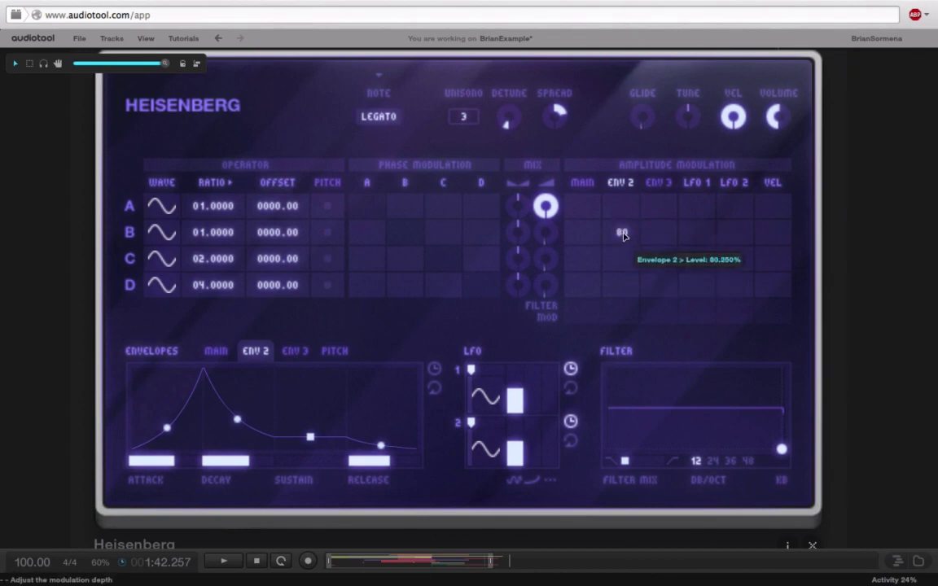
scroll(622, 233, "up", 2)
scroll(406, 204, "up", 5)
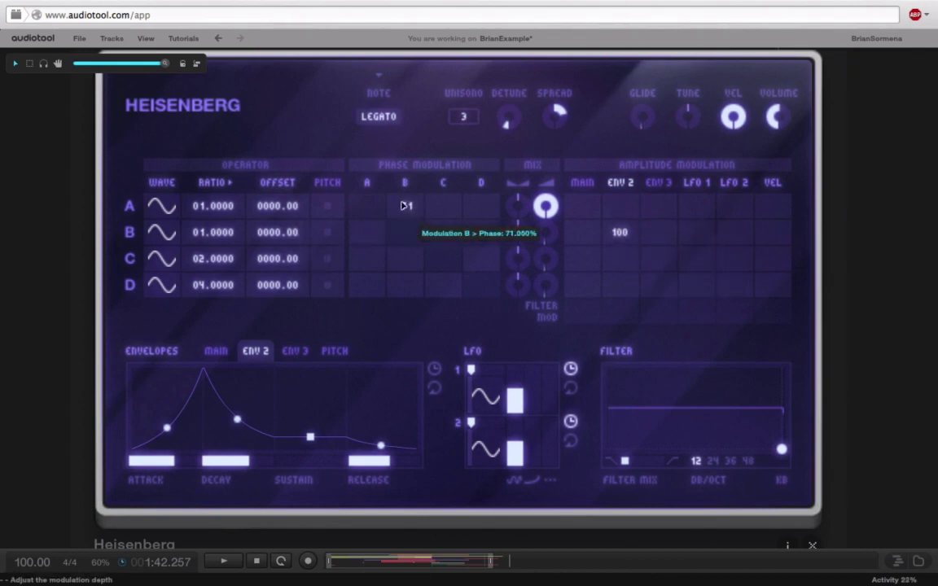
scroll(407, 222, "up", 2)
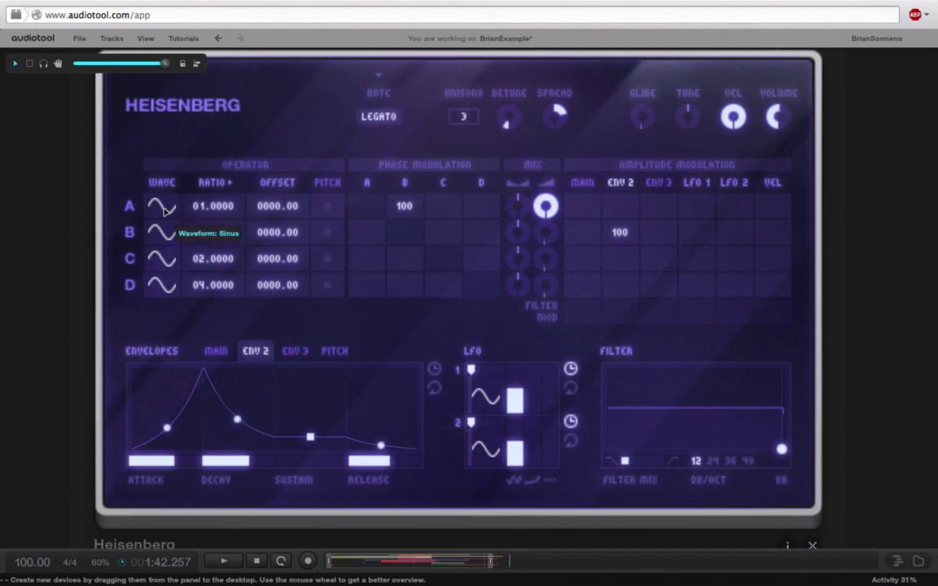
Add a little filter resonance, lower the cutoff, and set operator B's ratio to 06.0804
left_click_drag(706, 448, 706, 441)
left_click_drag(781, 439, 837, 511)
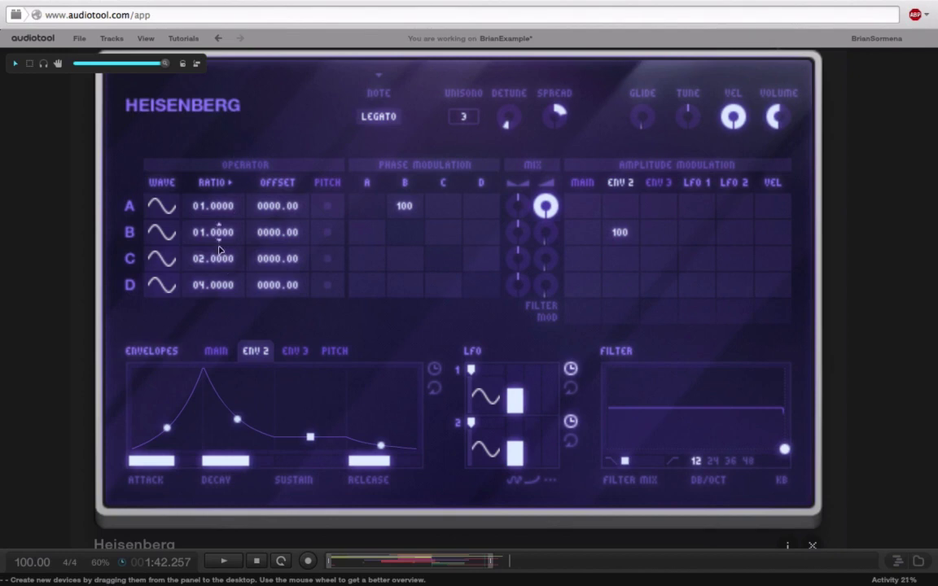
left_click_drag(201, 232, 202, 210)
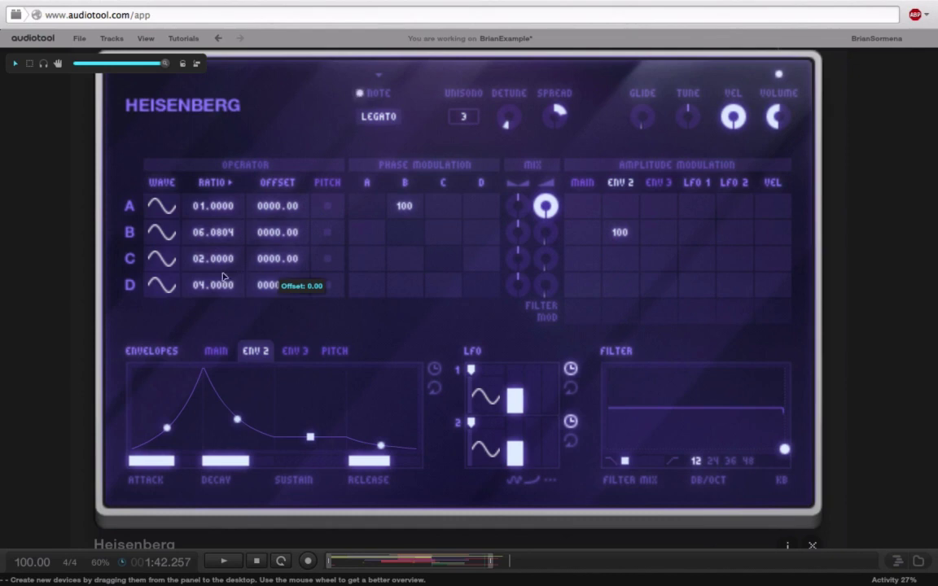
Set operator C's ratio to 00.4536 and have C modulate operator A's phase at 29
left_click_drag(202, 258, 201, 277)
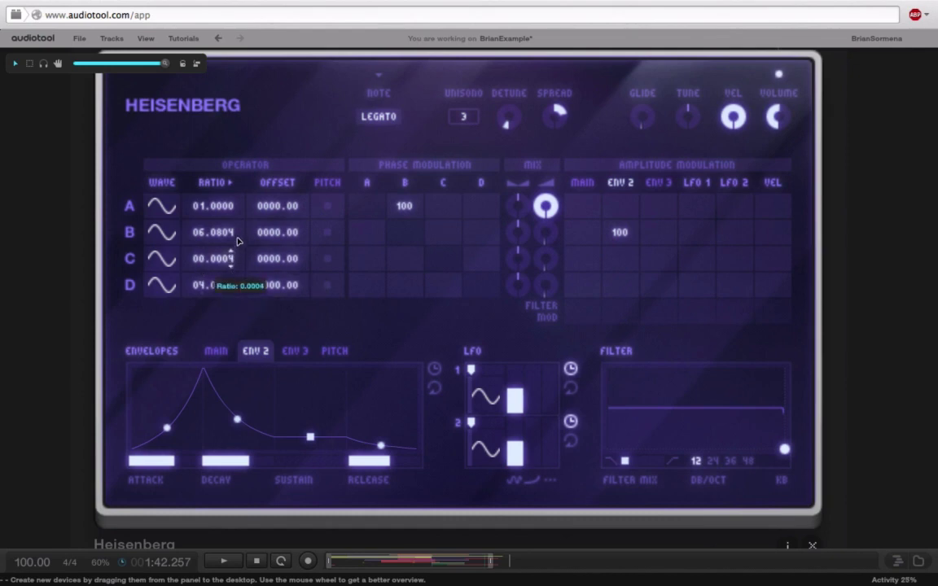
left_click_drag(218, 253, 218, 258)
mouse_move(219, 234)
left_mouse_down()
mouse_move(198, 217)
mouse_move(200, 232)
left_mouse_up()
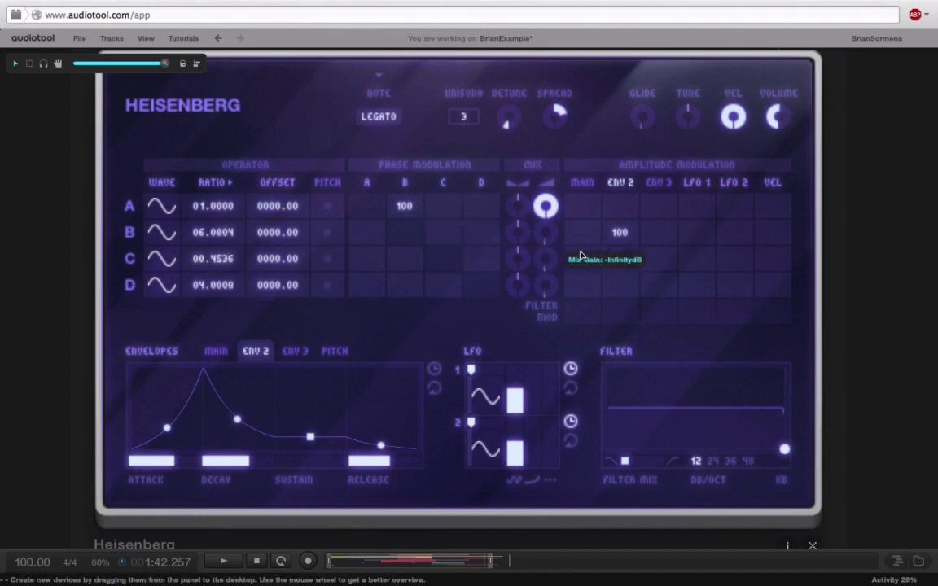
left_click_drag(443, 206, 418, 114)
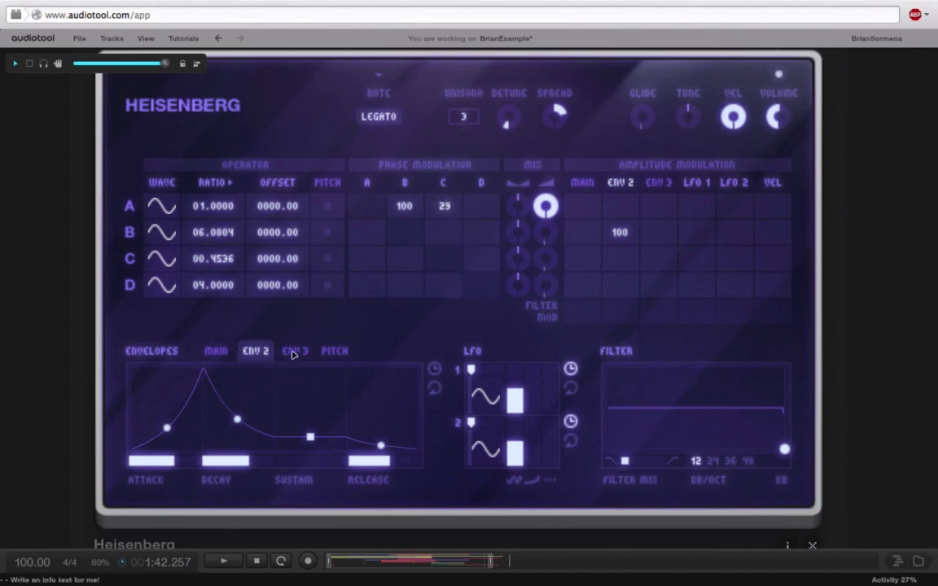
Give Envelope 3 a longer decay, lower sustain and longer release, then show the main envelope
left_click(294, 350)
left_click_drag(218, 461, 241, 468)
left_click_drag(309, 407, 310, 440)
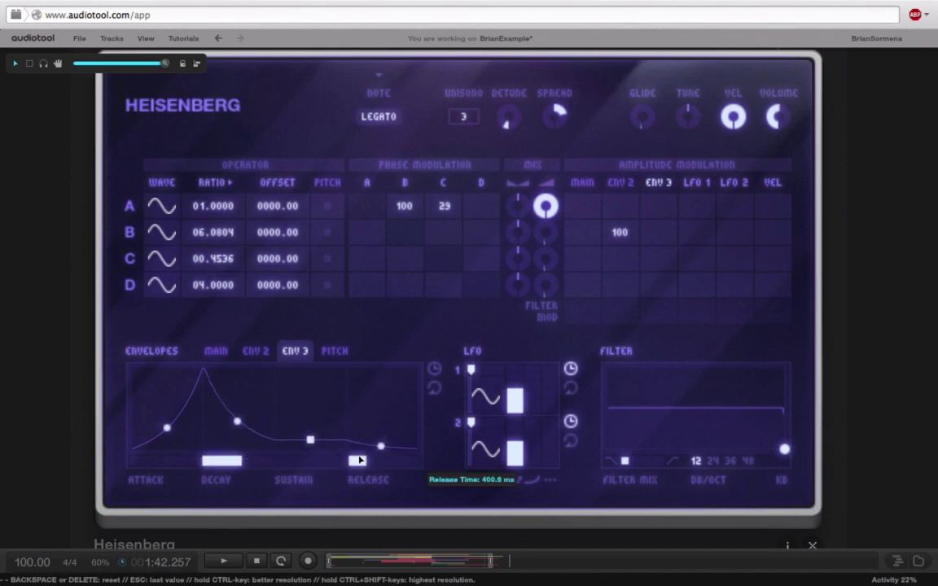
left_click_drag(358, 461, 355, 421)
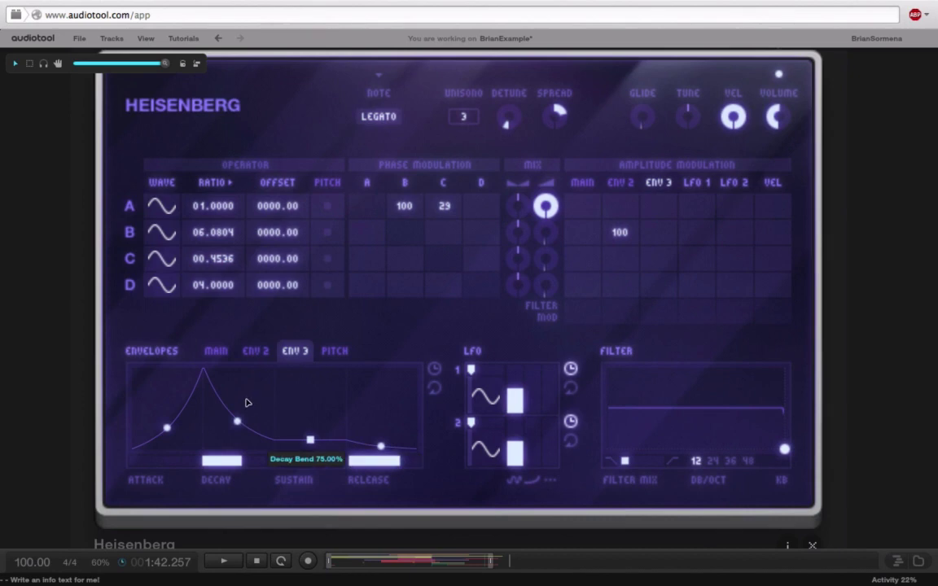
left_click(200, 353)
mouse_move(355, 477)
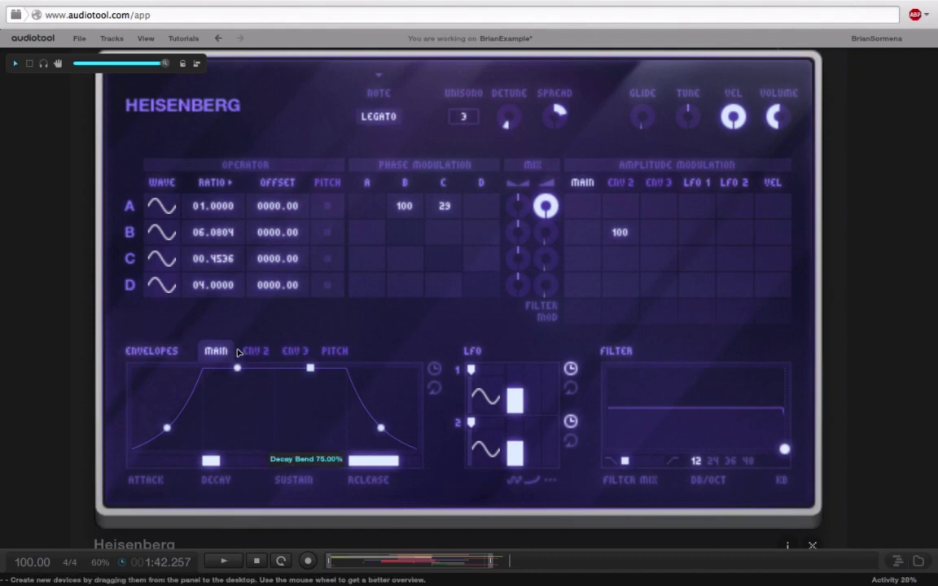
Raise operator D's ratio to 13.1212, let D modulate operator A, and lower the filter cutoff
left_click_drag(194, 286, 247, 262)
left_click_drag(482, 206, 490, 175)
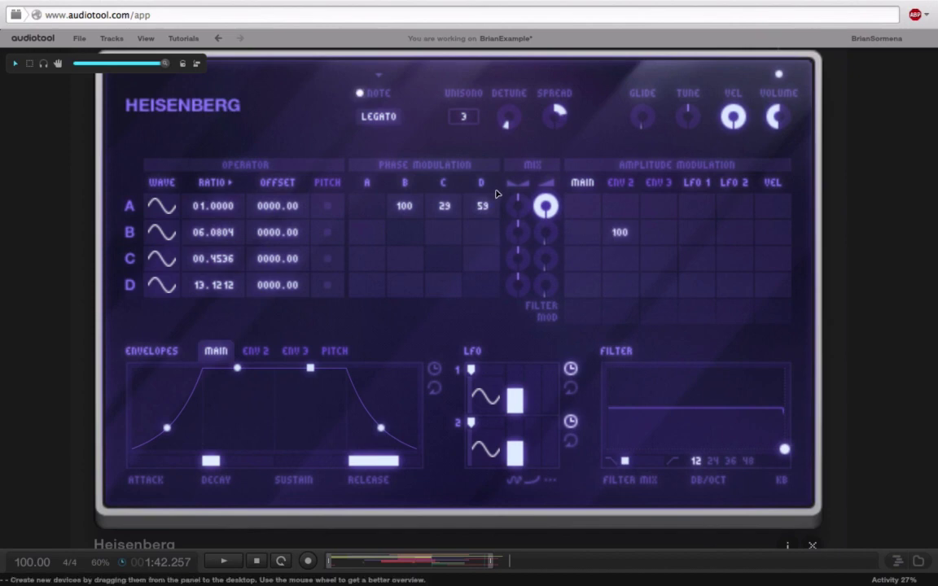
left_click_drag(788, 447, 715, 449)
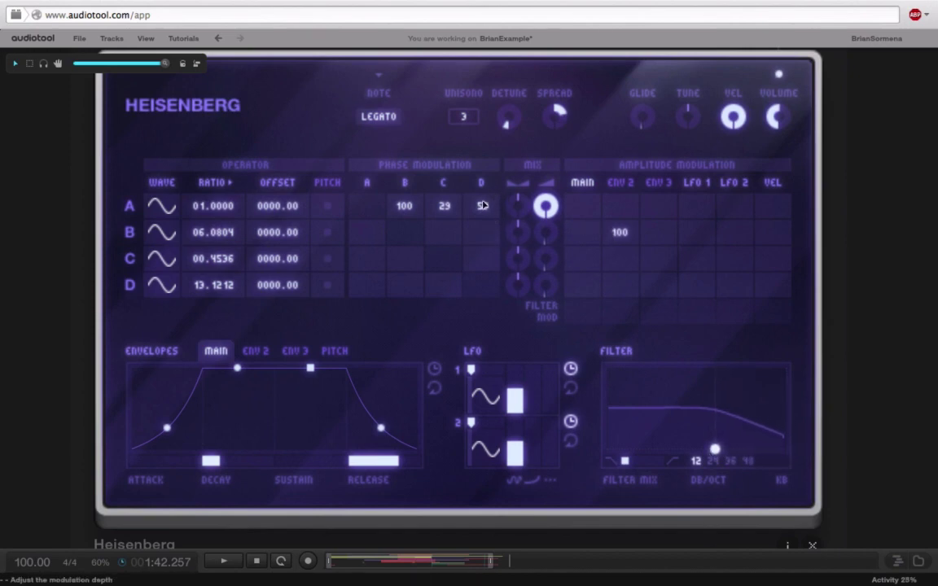
Raise the volume to about -2.9 dB and reset D's phase modulation of A to zero
left_click_drag(482, 206, 502, 240)
left_click_drag(777, 117, 796, 49)
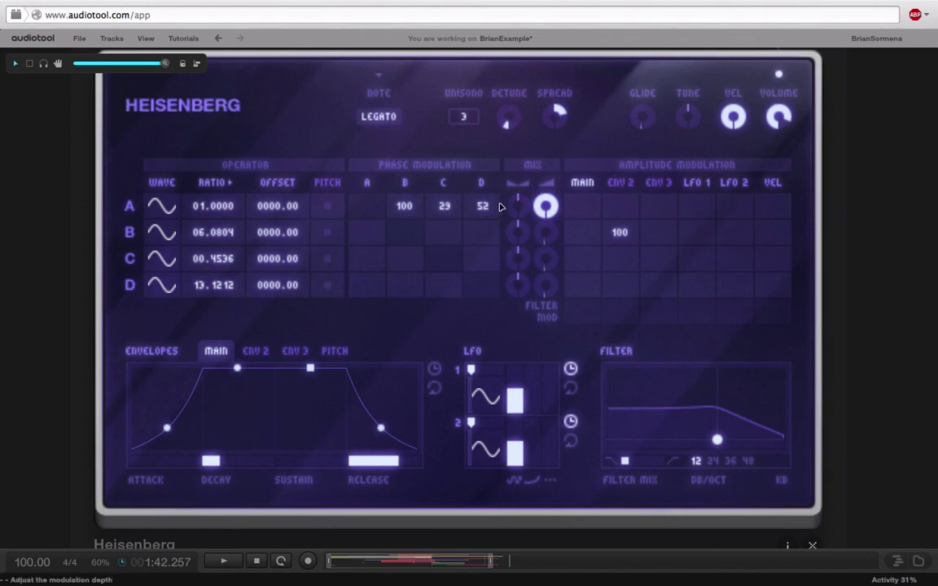
double_click(489, 206)
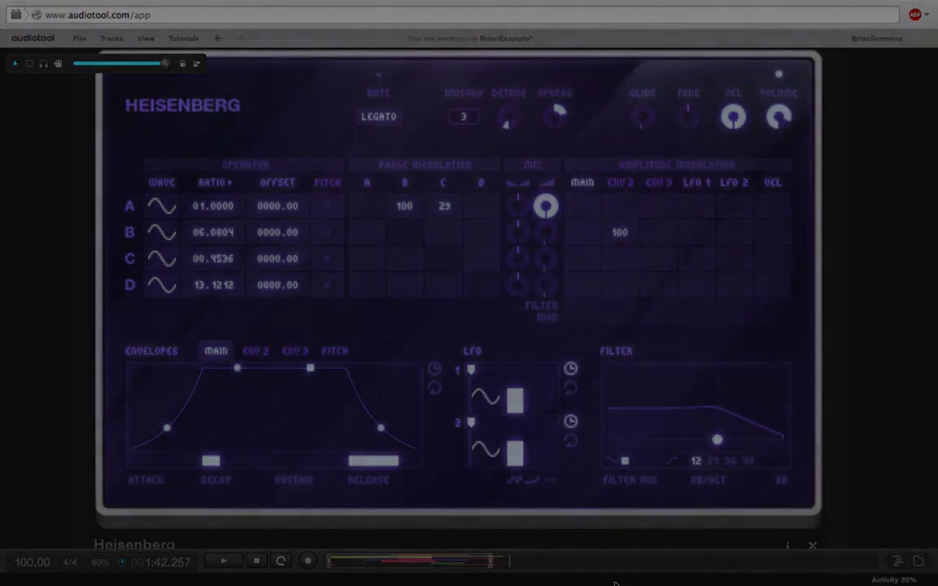